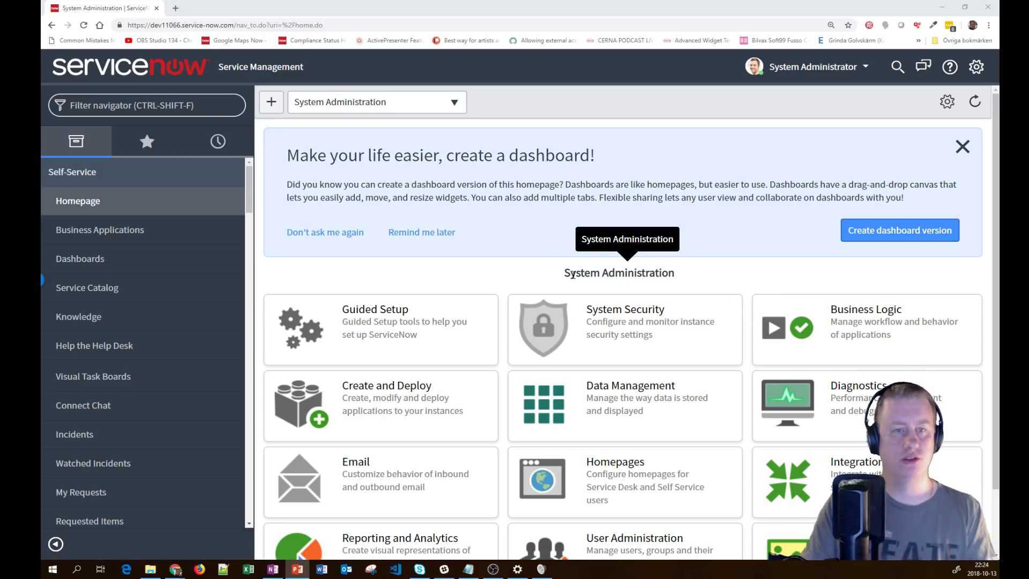
# Open incident INC0000060 from the incident list, reached with incident.list
pyautogui.click(201, 104)
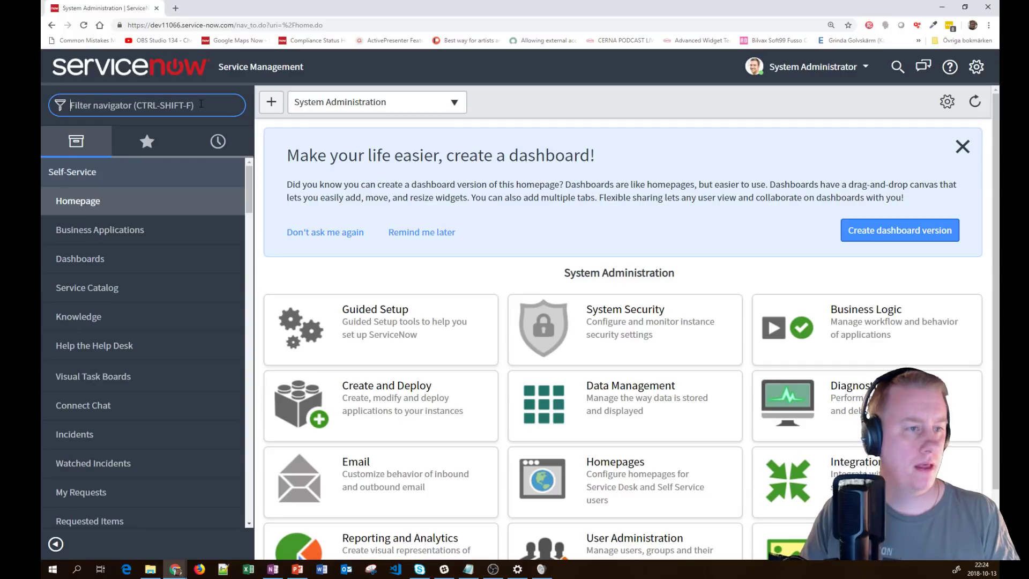
pyautogui.write('incident.list')
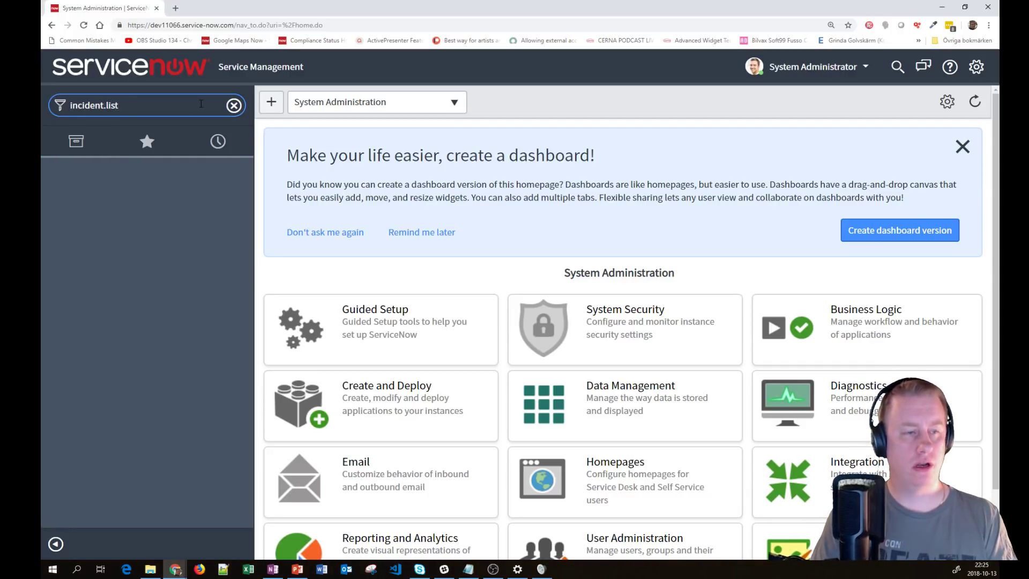
pyautogui.press('Return')
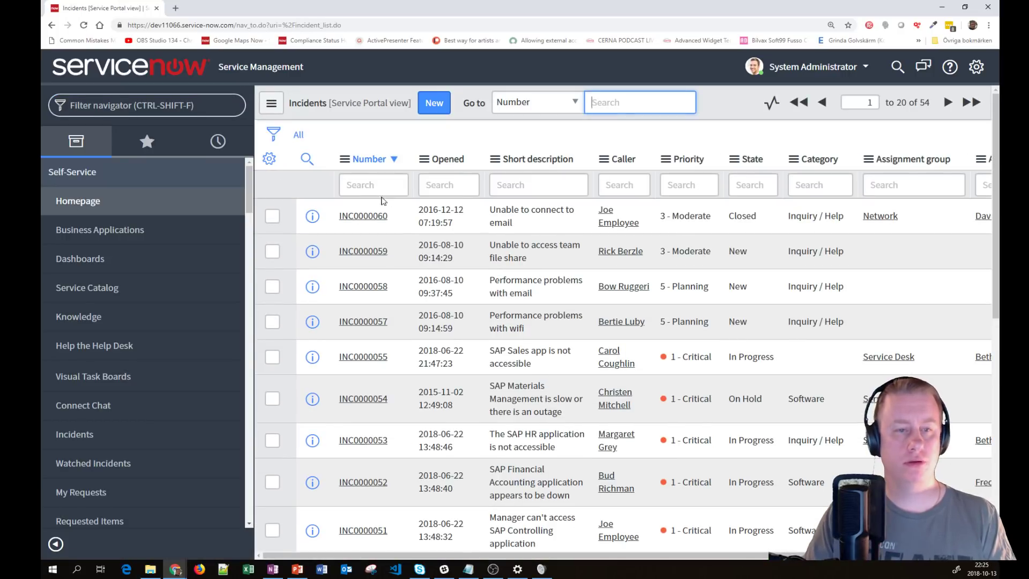
pyautogui.click(363, 216)
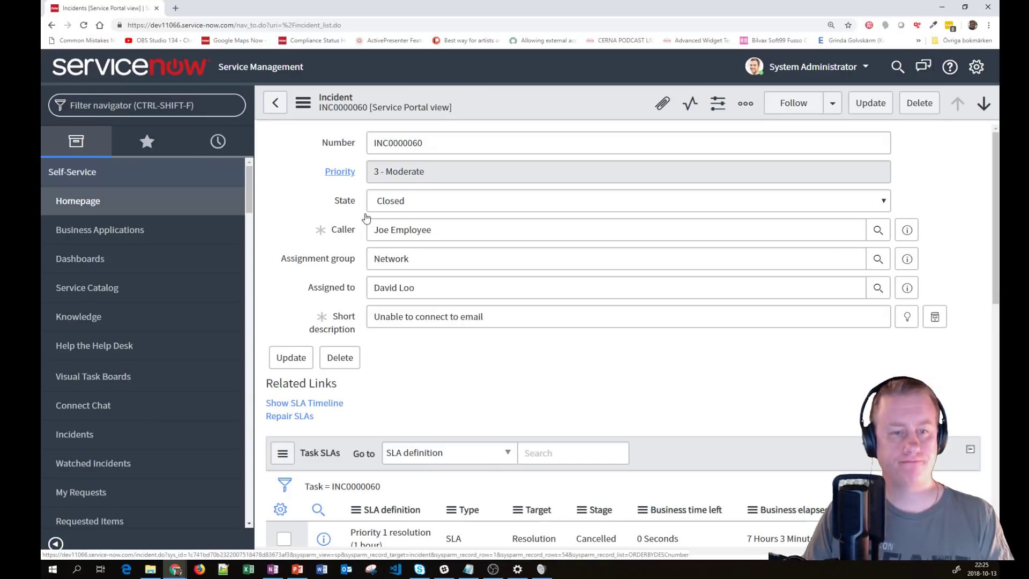
# Switch INC0000060 to the Default view and bring up its Configure options
pyautogui.rightClick(517, 102)
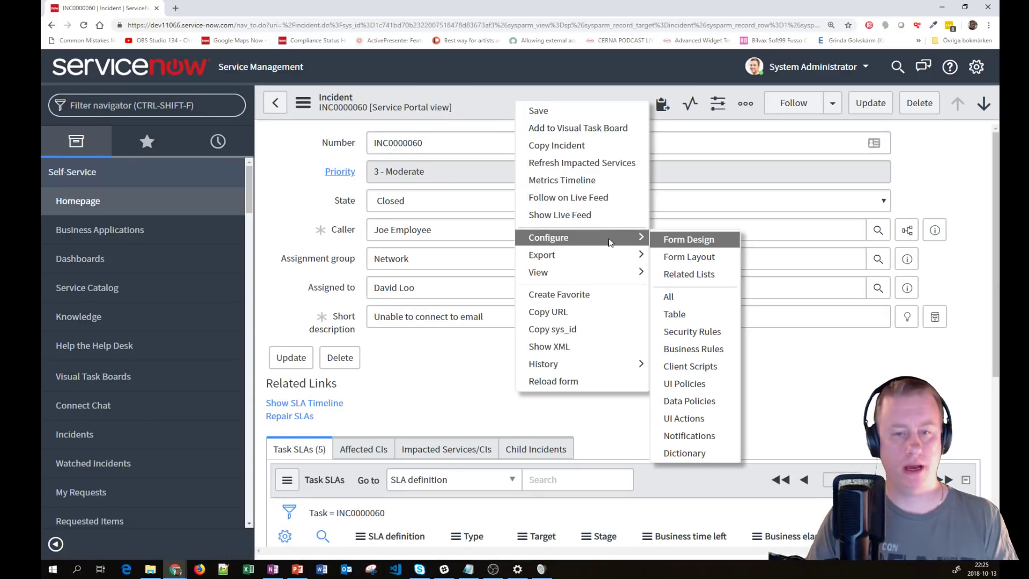
pyautogui.click(665, 275)
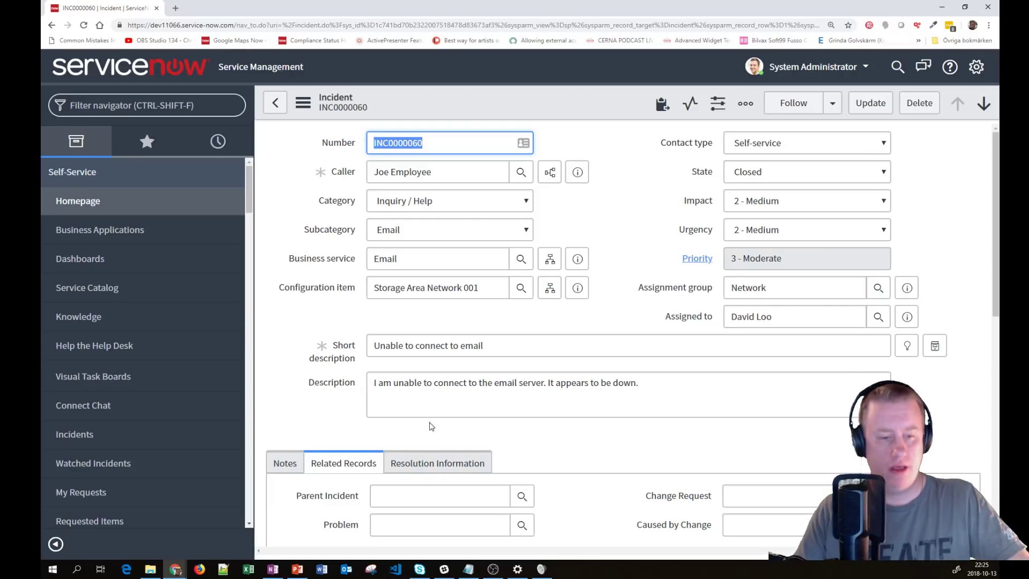
pyautogui.scroll(-4, 528, 356)
pyautogui.scroll(-2, 530, 352)
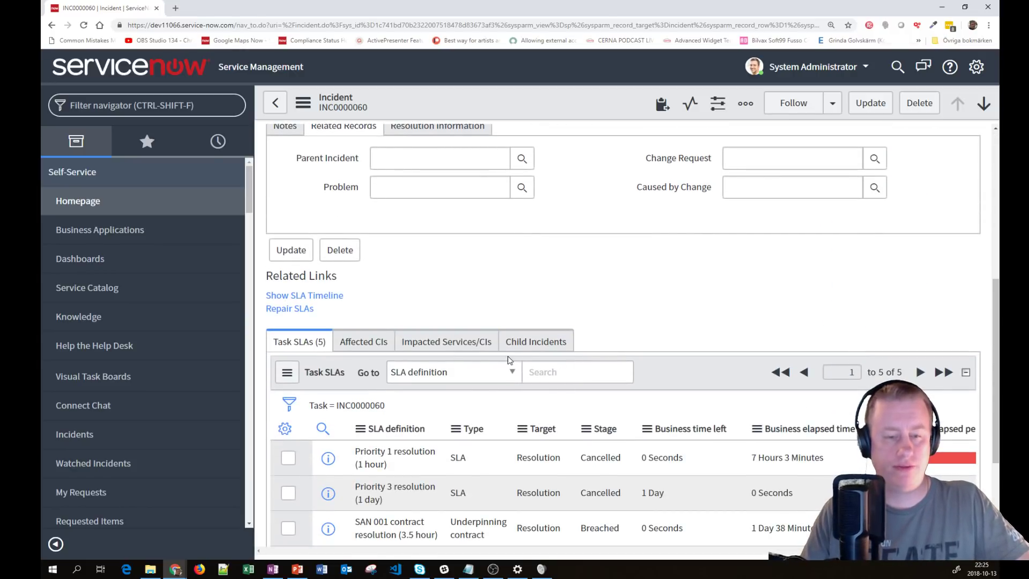
pyautogui.scroll(4, 590, 349)
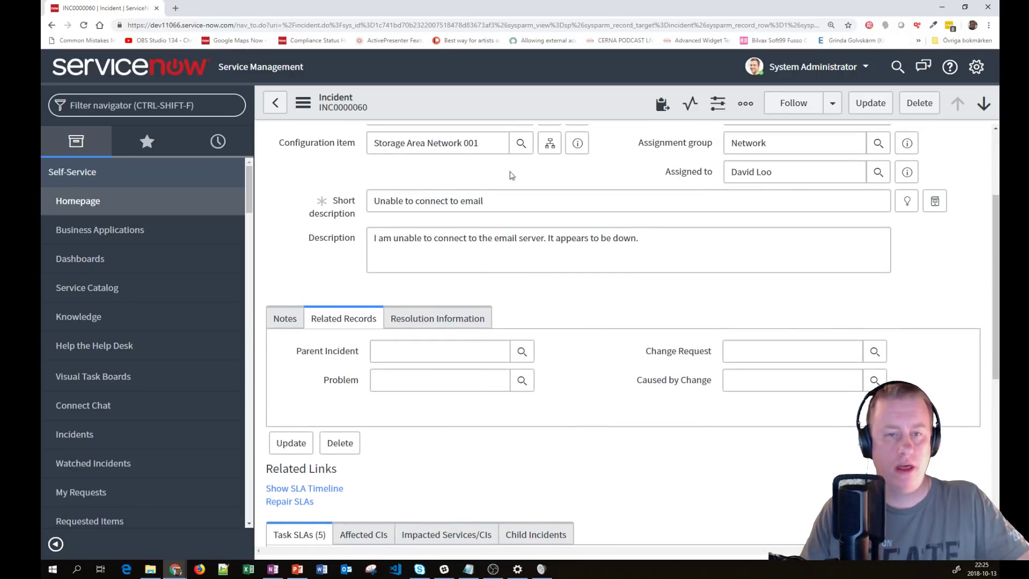
pyautogui.rightClick(516, 102)
pyautogui.moveTo(604, 233)
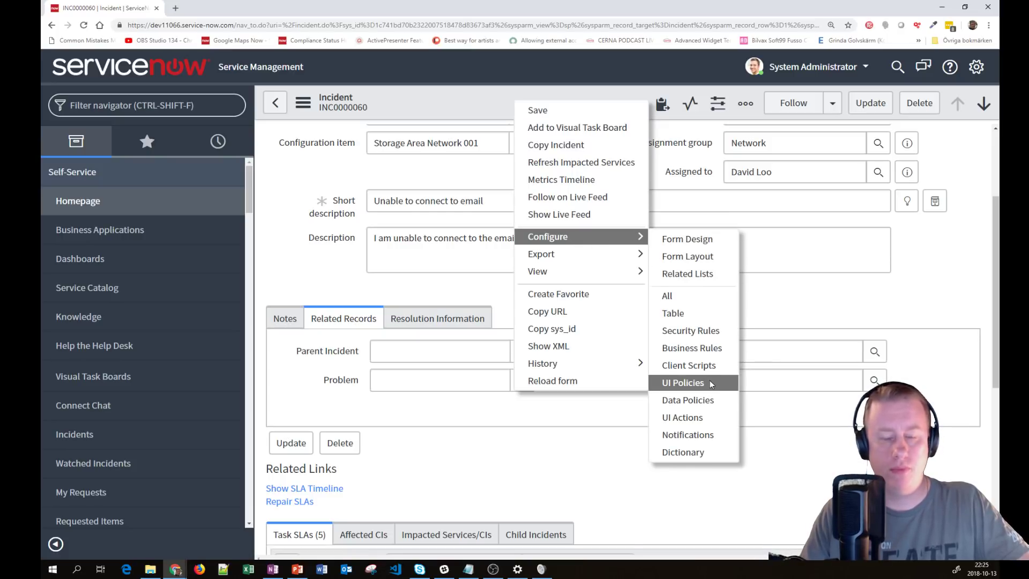
# Start a new incident UI policy with short description 'Hide a related list'
pyautogui.click(683, 383)
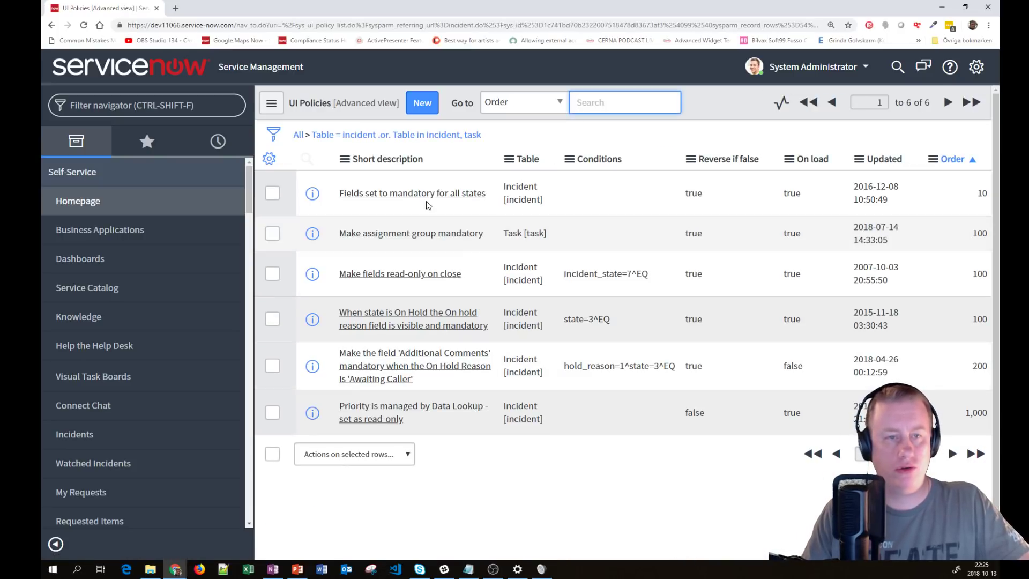
pyautogui.click(422, 103)
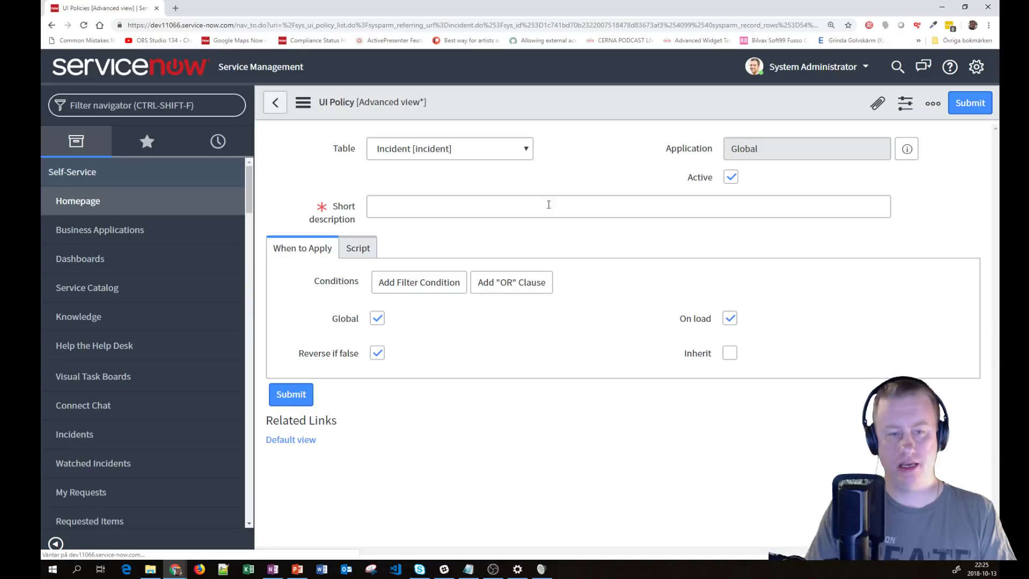
pyautogui.click(494, 324)
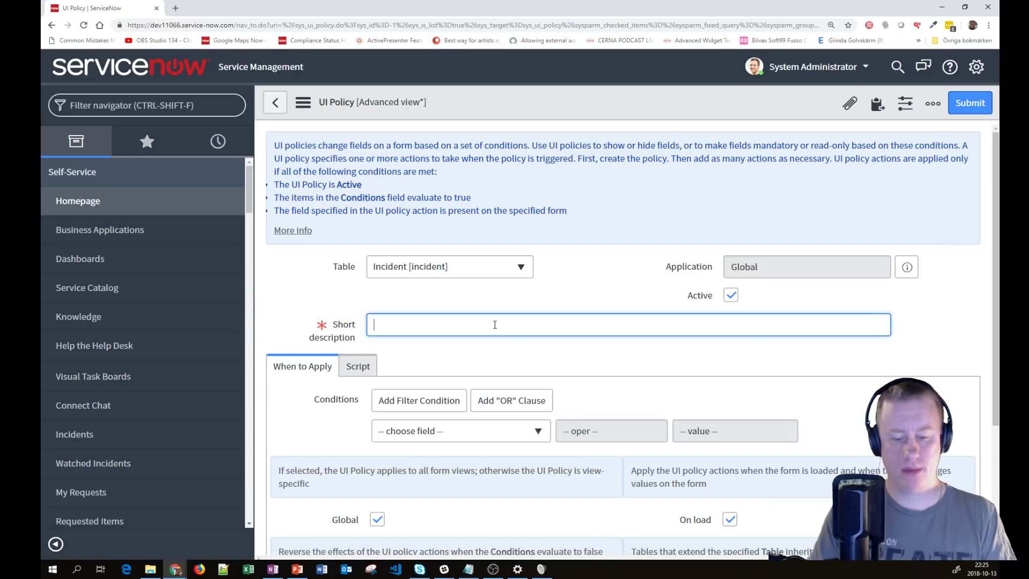
pyautogui.write('Hide a r')
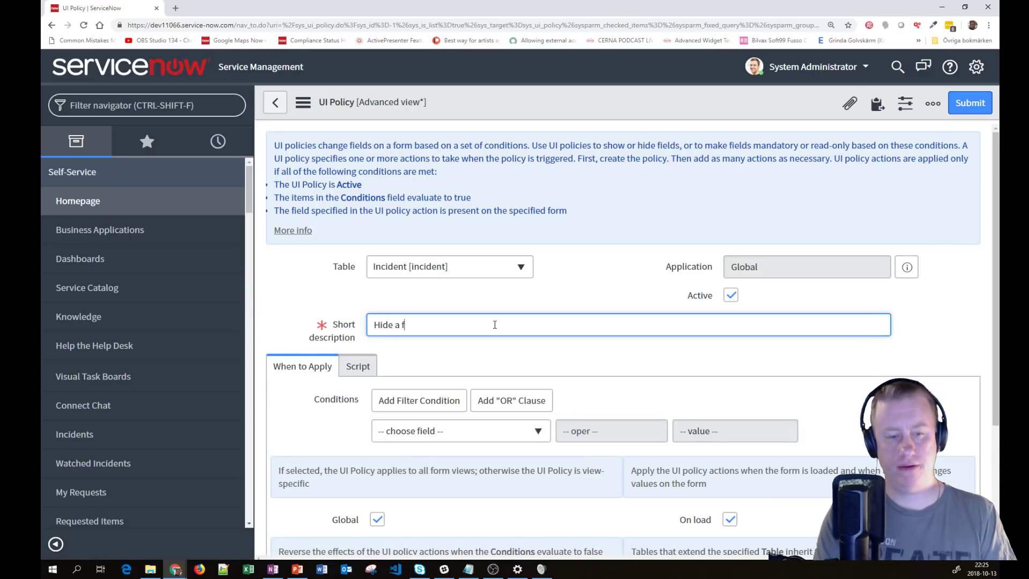
pyautogui.write('elat')
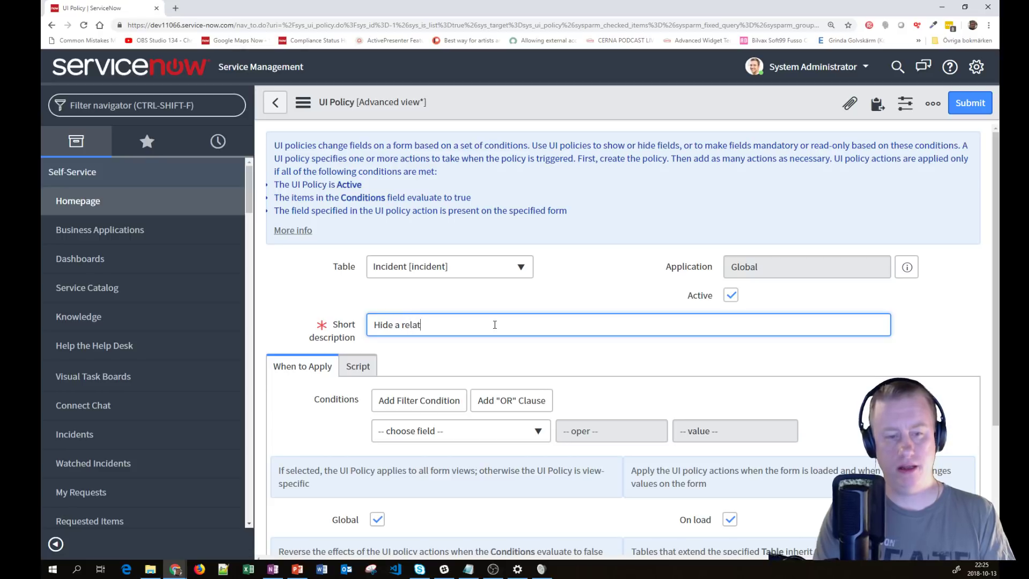
pyautogui.write('ed list')
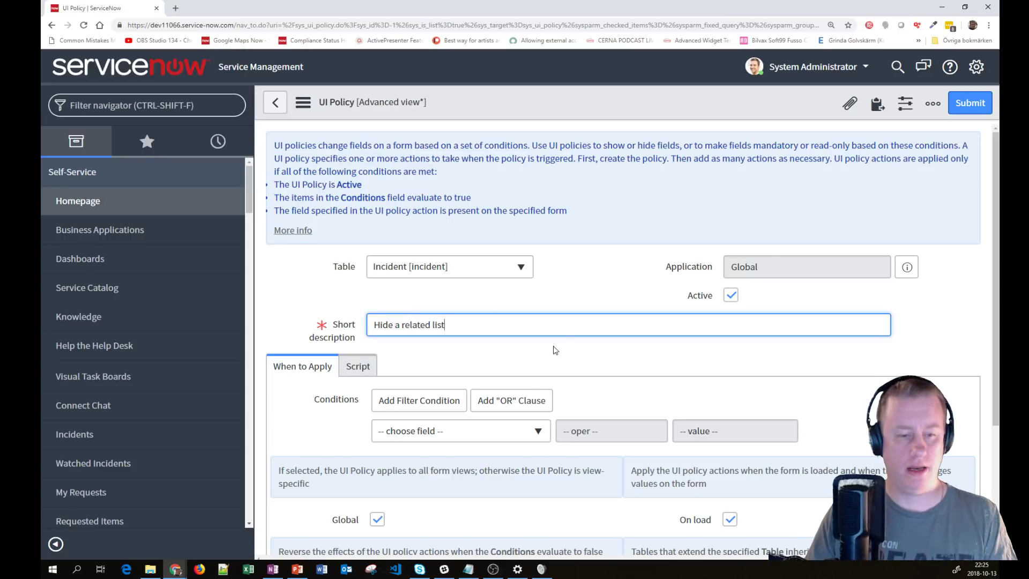
# Set the policy condition to State is Closed and bring up the save option
pyautogui.scroll(-1, 562, 339)
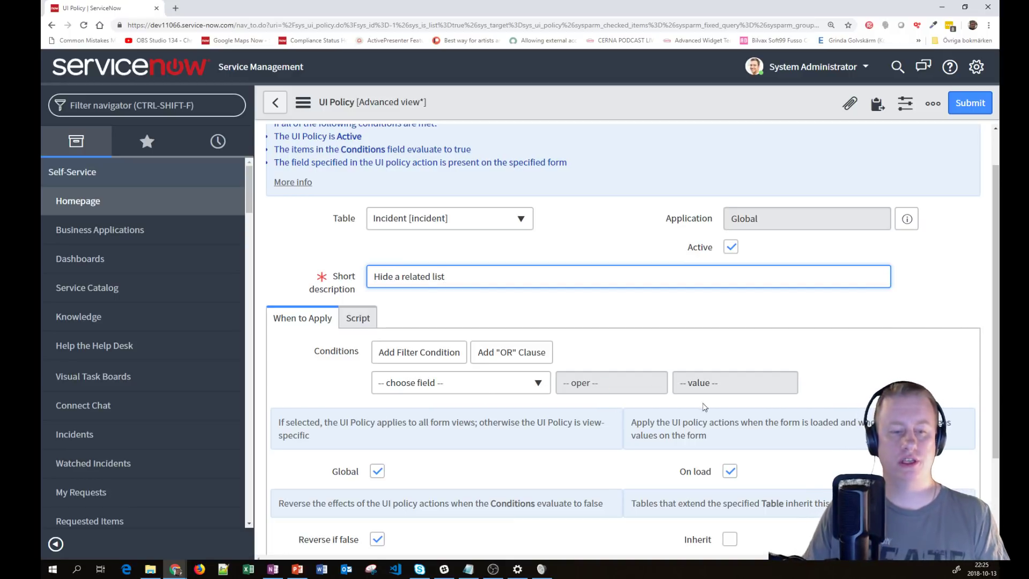
pyautogui.click(492, 386)
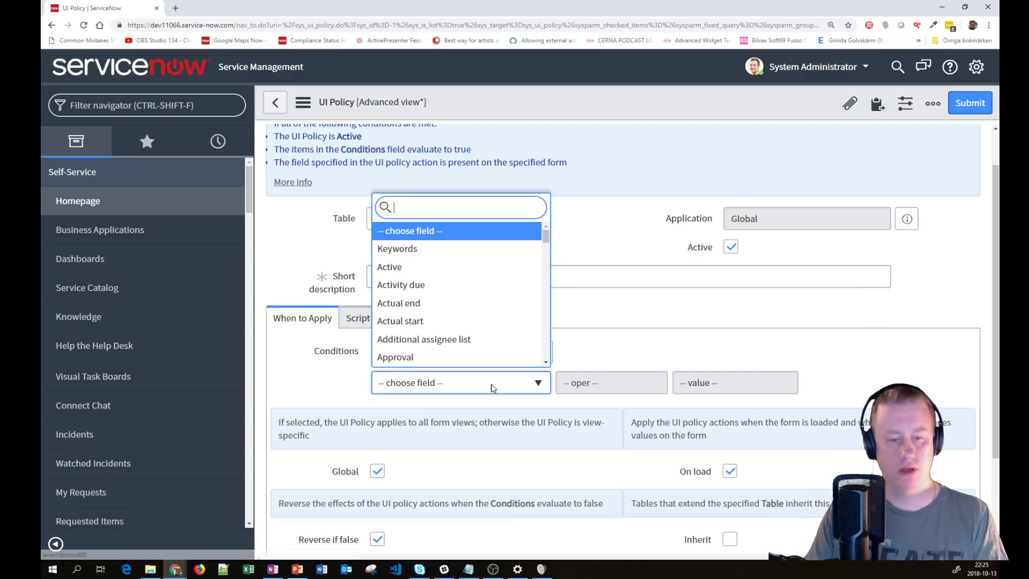
pyautogui.write('state')
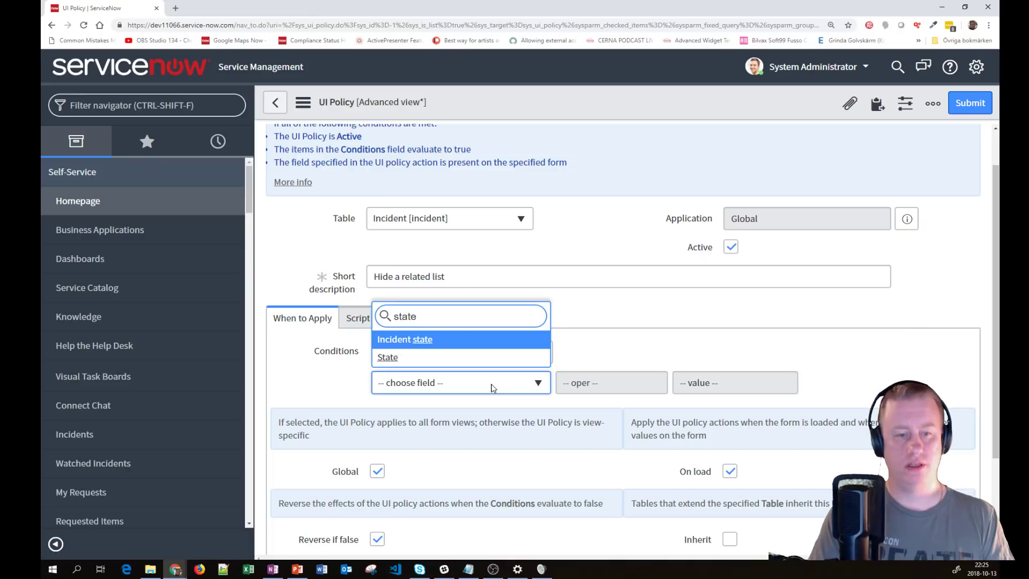
pyautogui.press('Down')
pyautogui.press('Return')
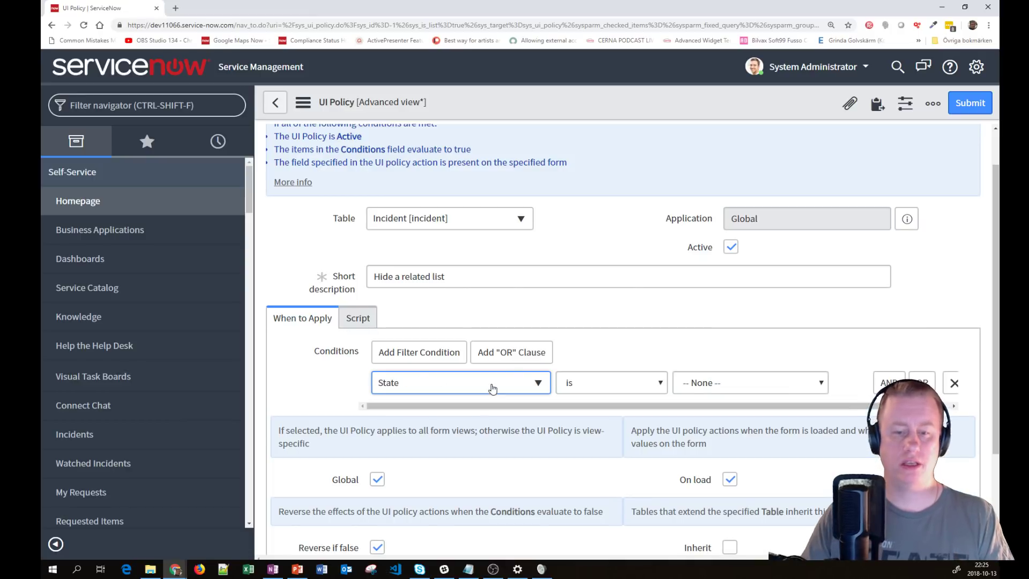
pyautogui.click(735, 392)
pyautogui.click(687, 462)
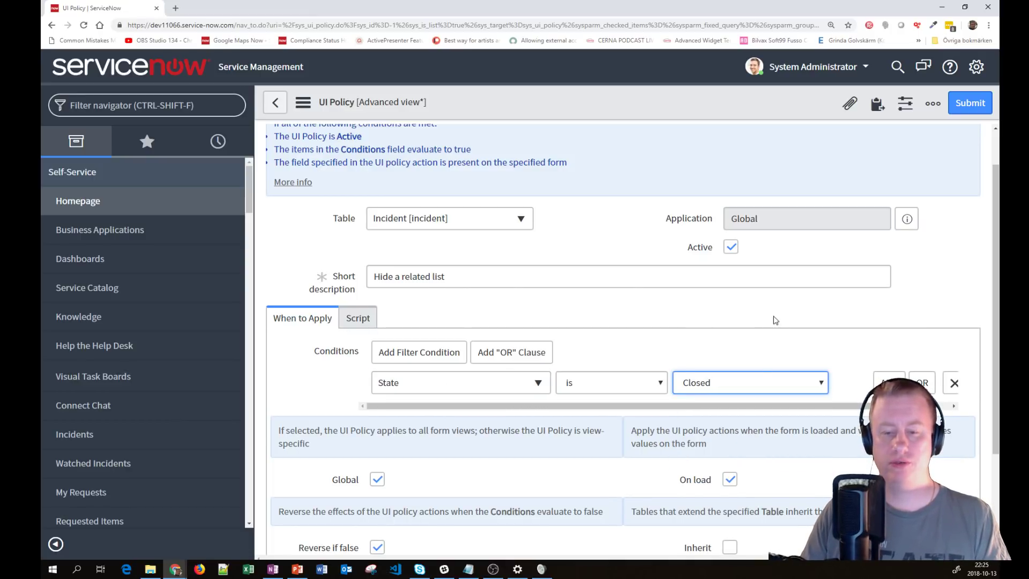
pyautogui.scroll(-2, 789, 344)
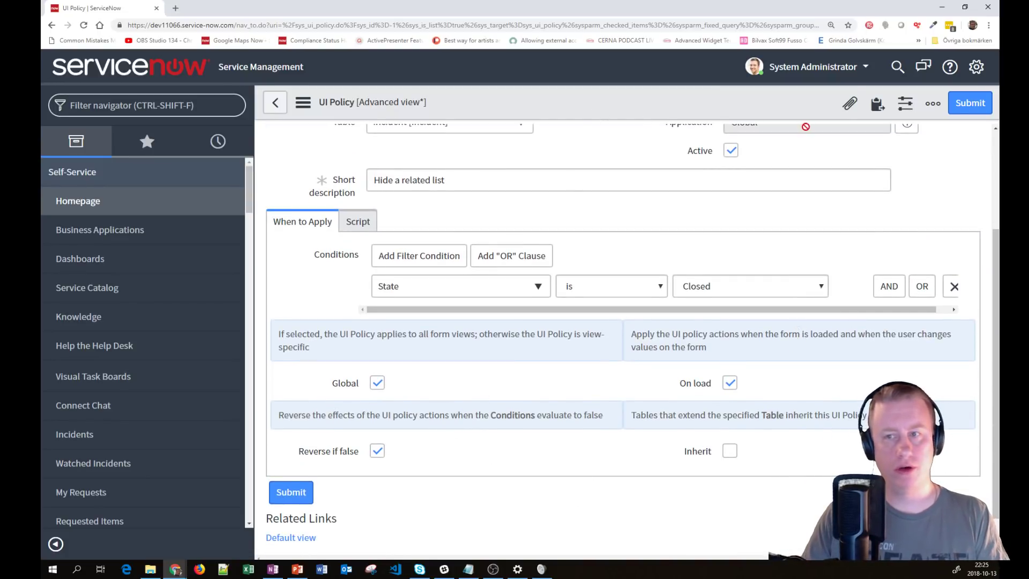
pyautogui.rightClick(656, 103)
# Save the Hide a related list UI policy and begin filtering the navigator for incidents
pyautogui.click(694, 111)
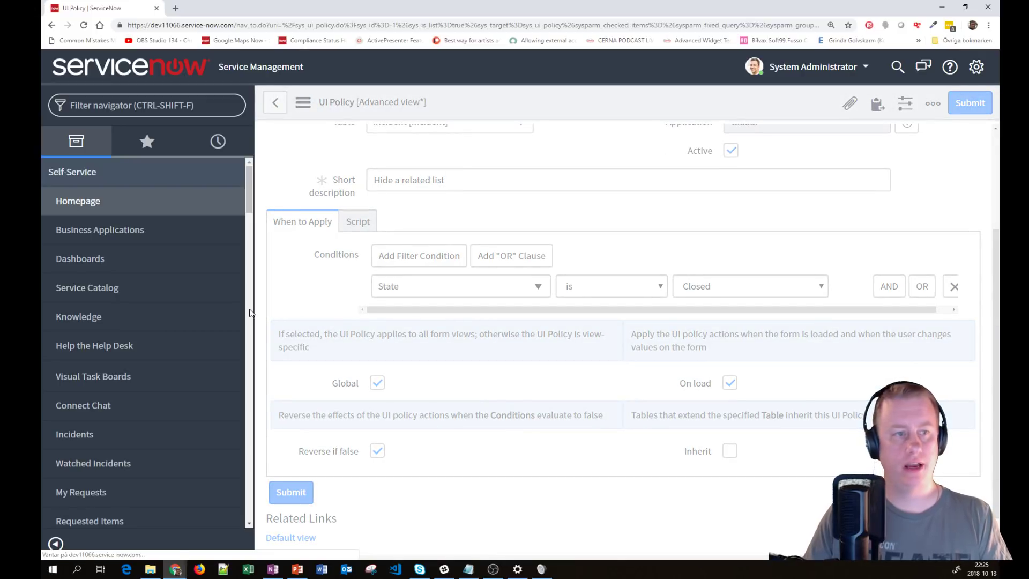
pyautogui.click(135, 107)
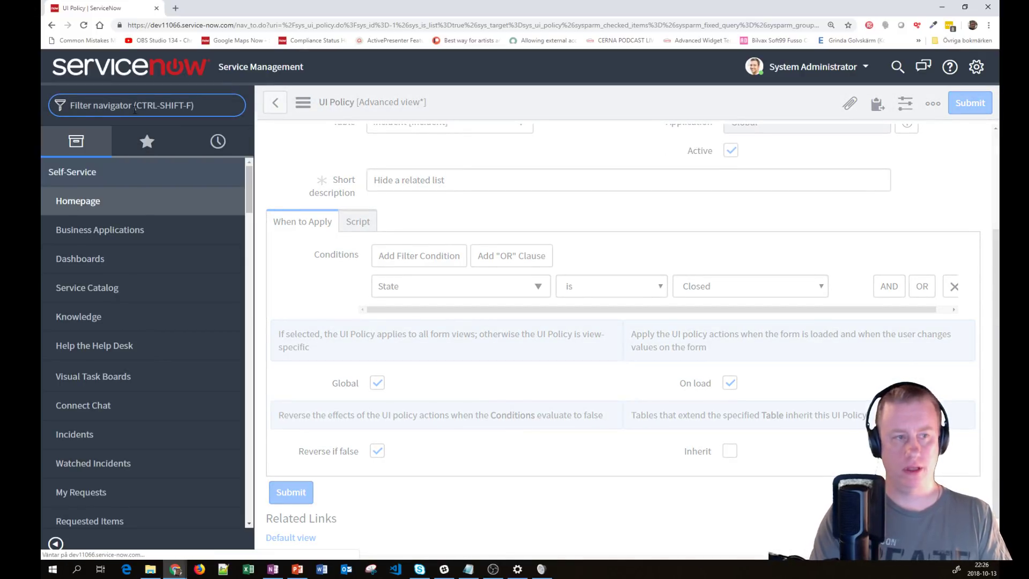
pyautogui.write('incident.li')
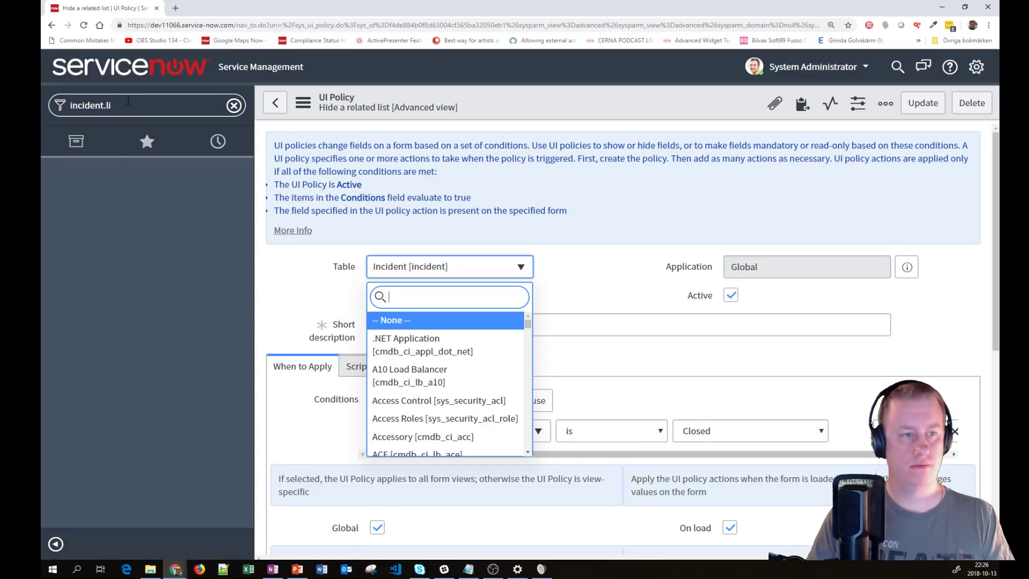
pyautogui.tripleClick(128, 100)
pyautogui.press('BackSpace')
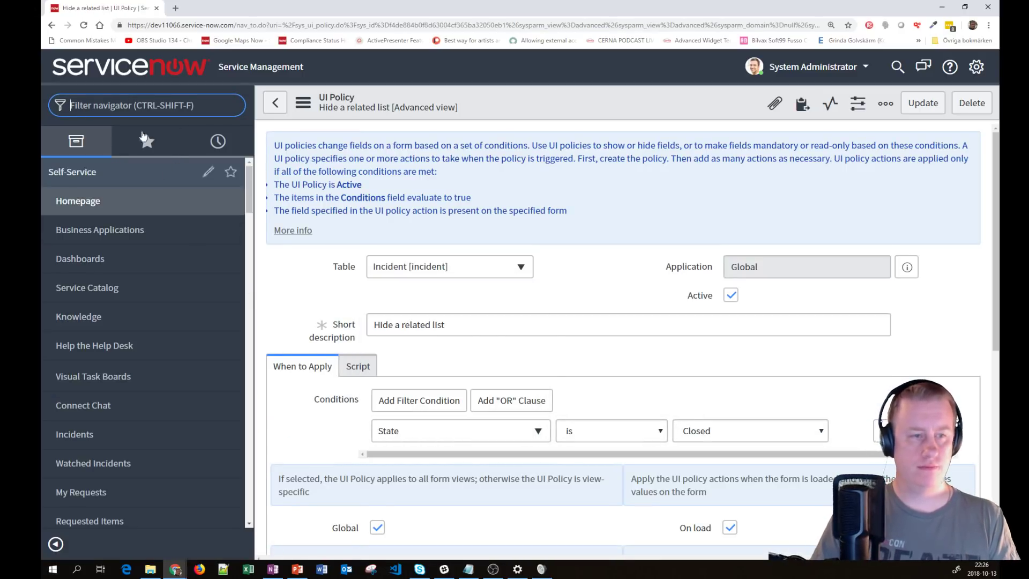
pyautogui.write('inuciden')
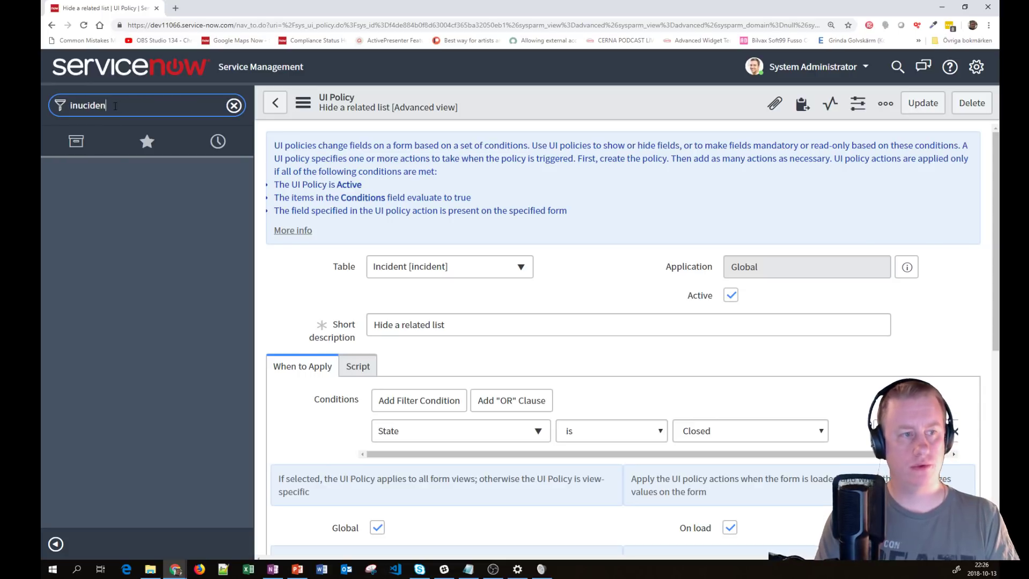
# Open the incident list and INC0000060 in a new tab, then return to the policy tab
pyautogui.doubleClick(115, 105)
pyautogui.write('incidetn')
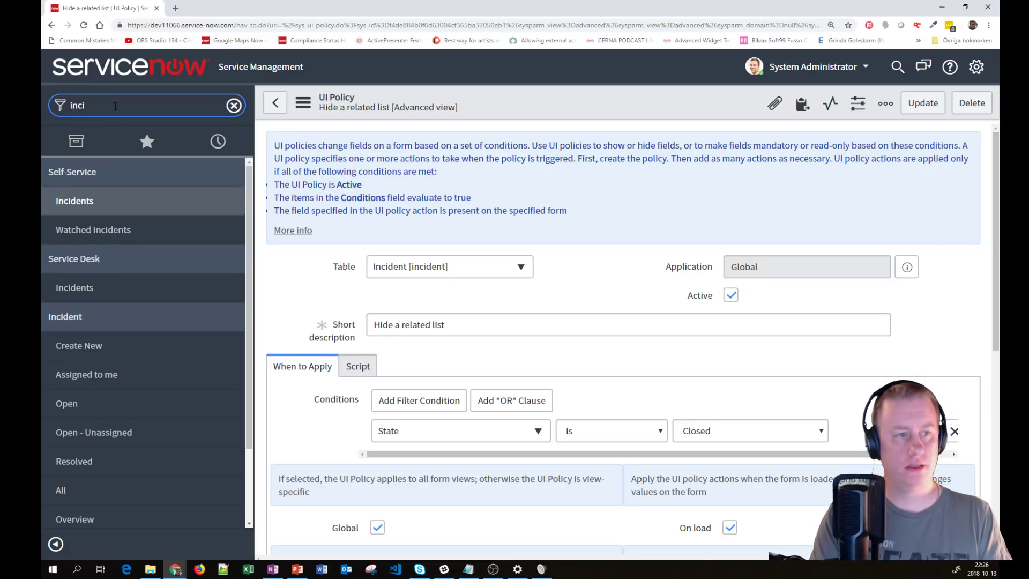
pyautogui.press('BackSpace')
pyautogui.press('BackSpace')
pyautogui.write('nt.LIST')
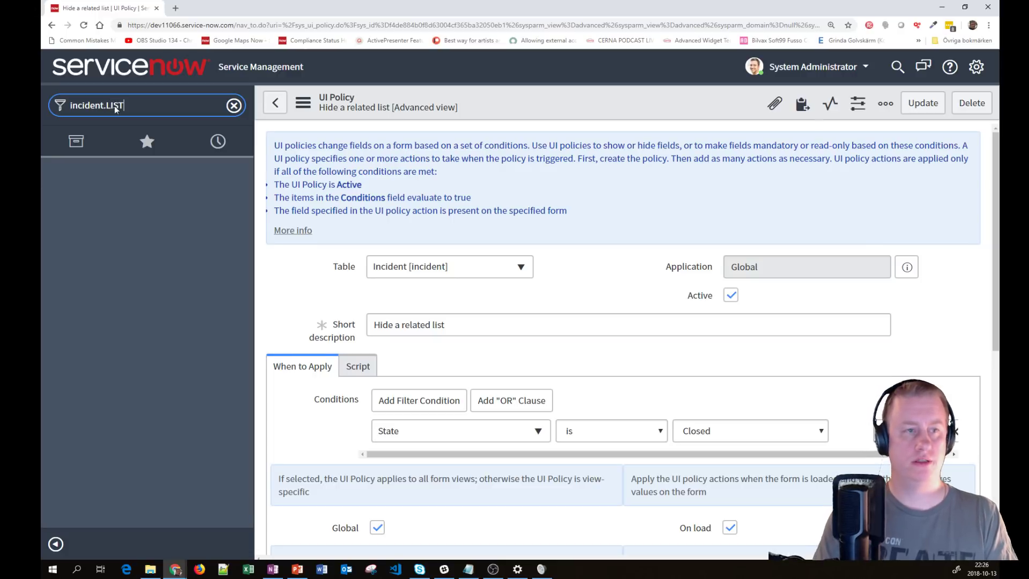
pyautogui.press('Return')
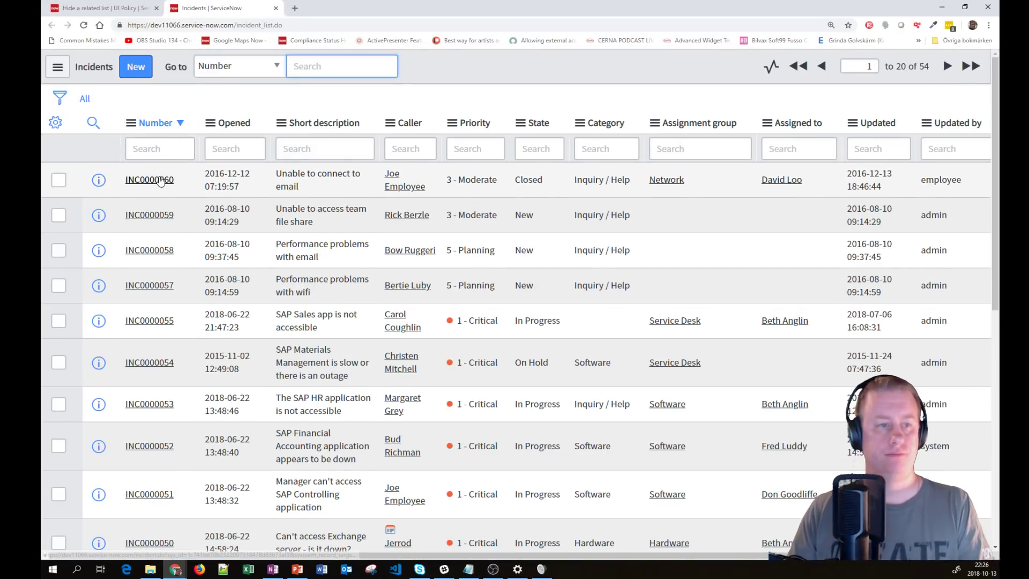
pyautogui.click(160, 181)
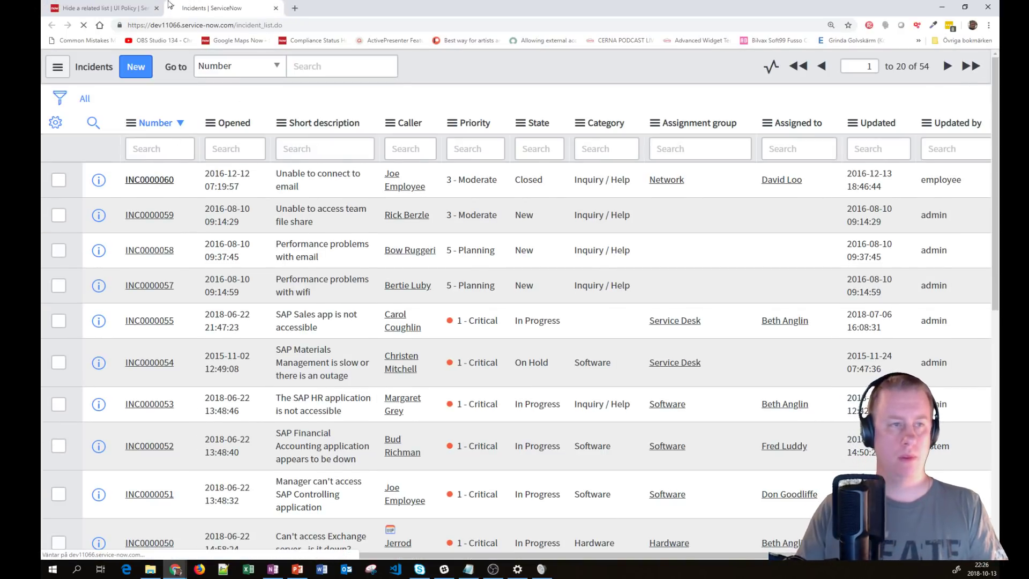
pyautogui.click(102, 8)
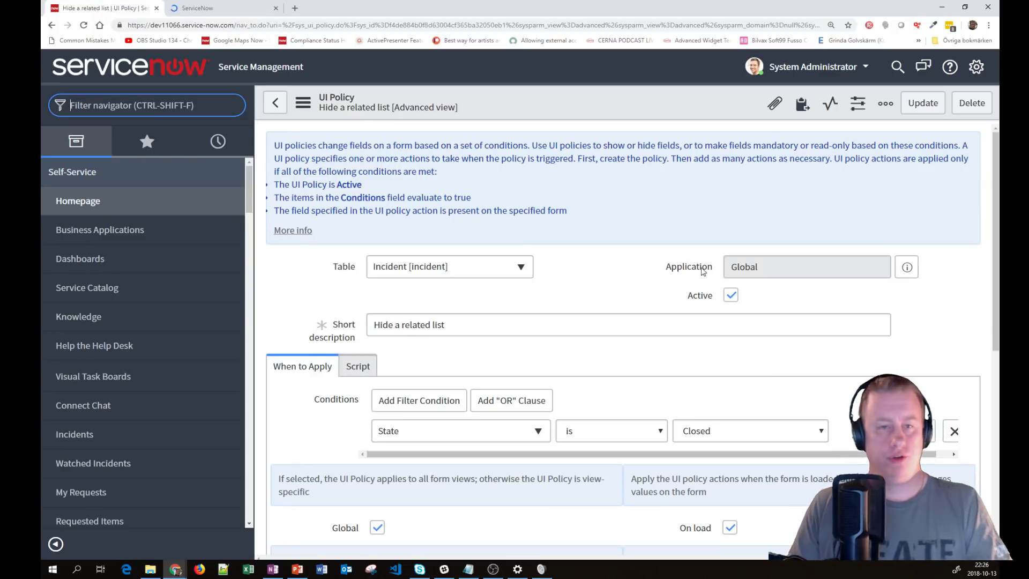
# Start a new related list action for the policy and review the available List name choices
pyautogui.scroll(-3, 729, 327)
pyautogui.scroll(-3, 728, 327)
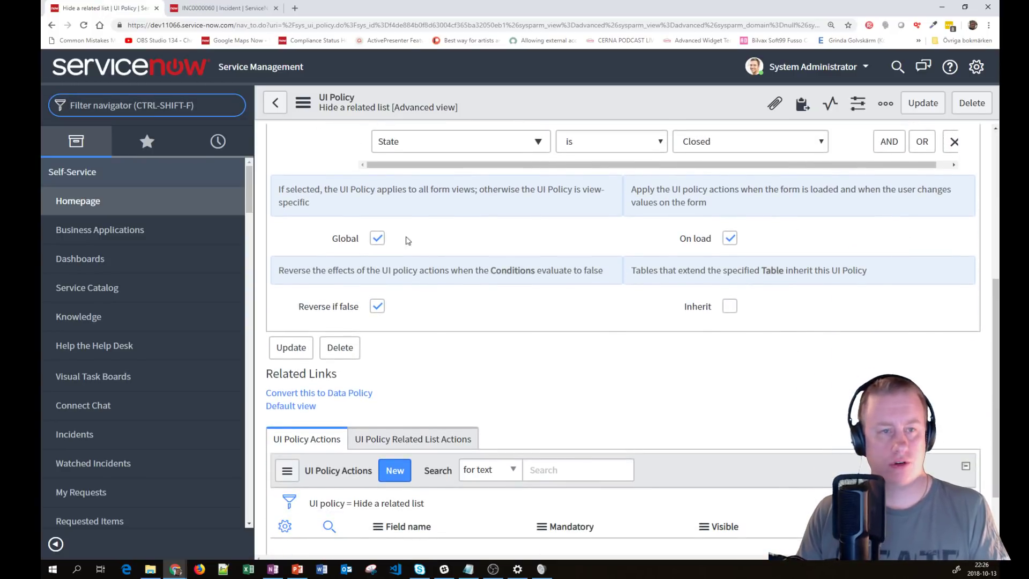
pyautogui.scroll(-2, 523, 347)
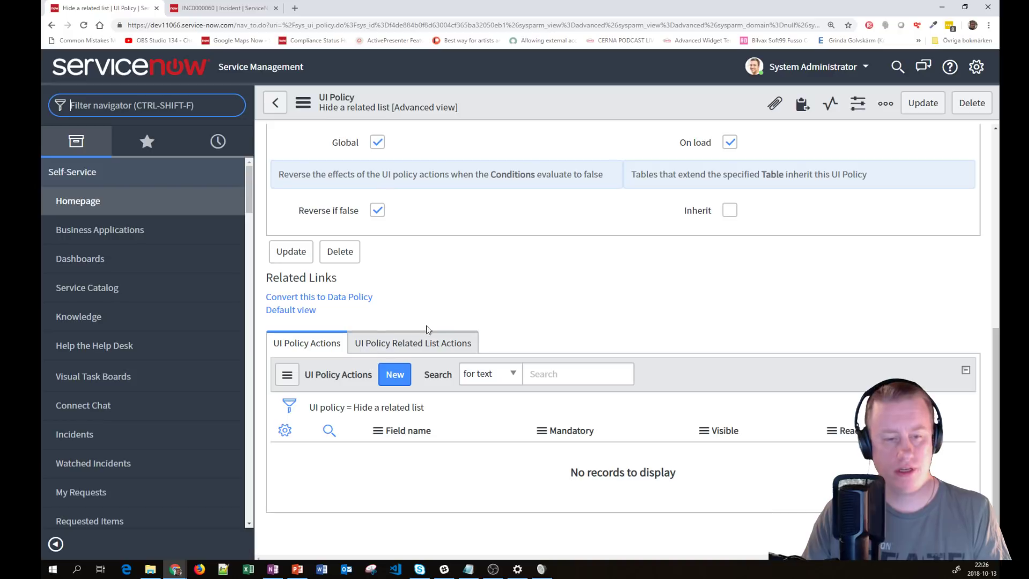
pyautogui.click(410, 347)
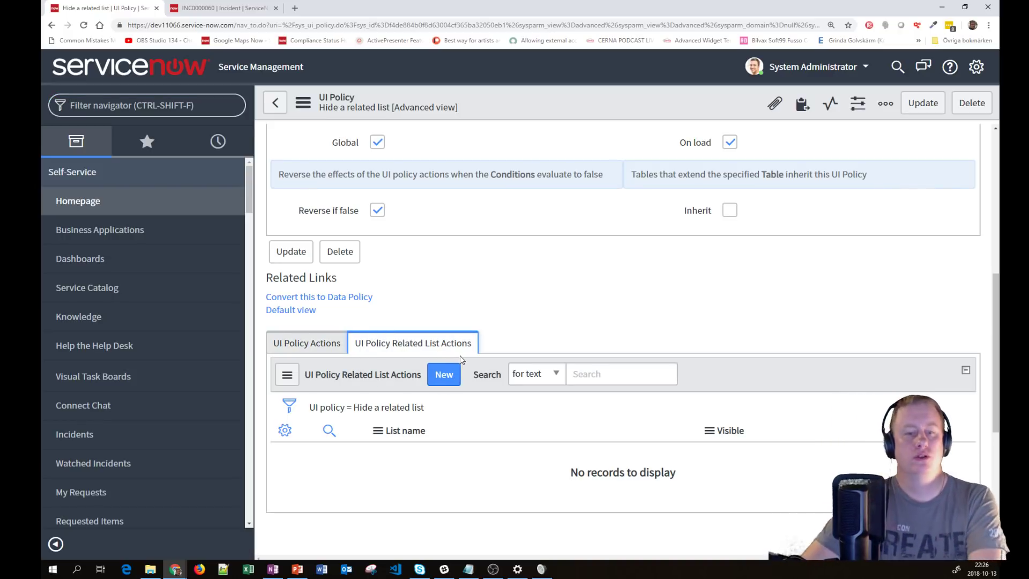
pyautogui.click(449, 382)
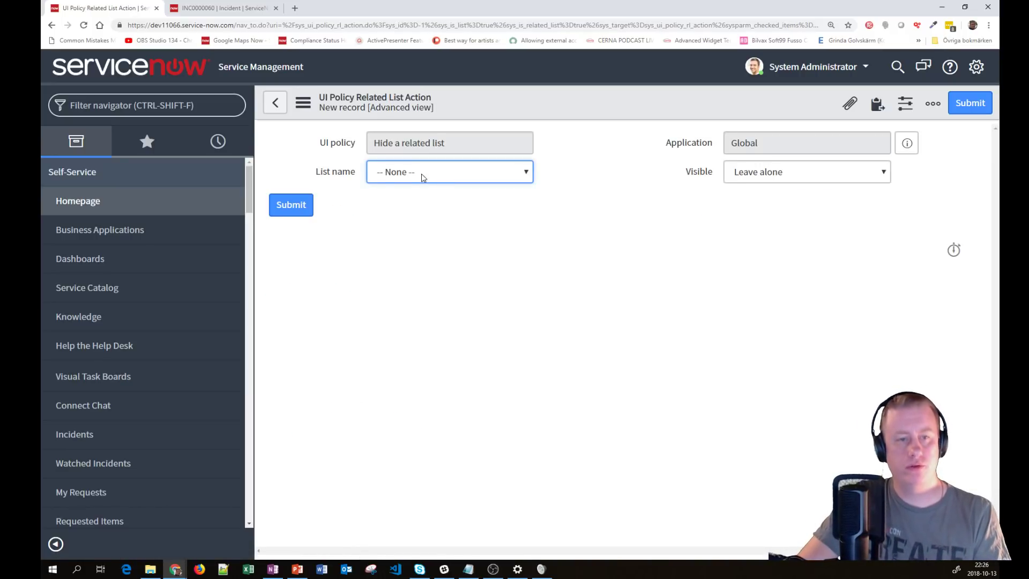
pyautogui.click(388, 181)
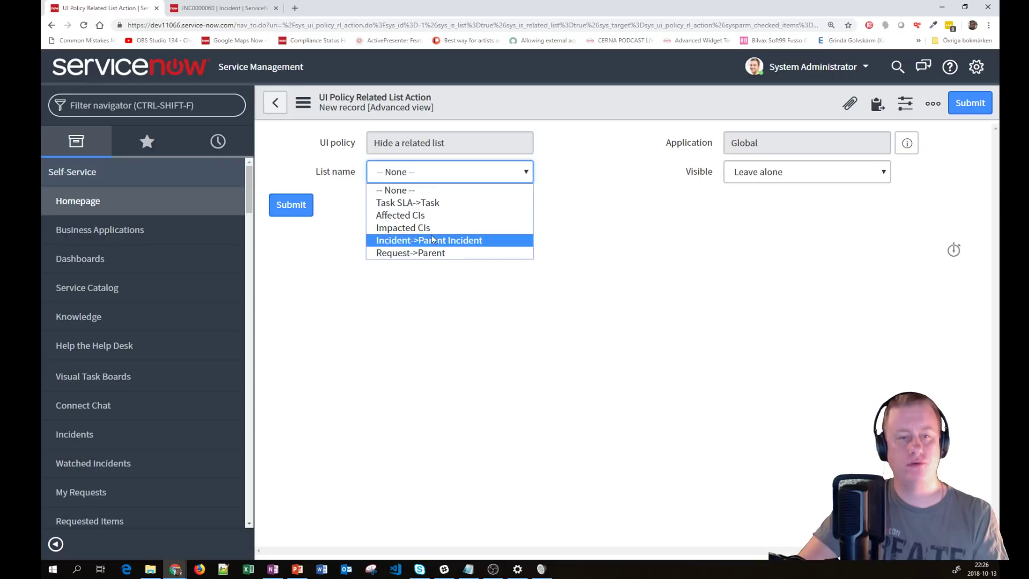
pyautogui.click(647, 286)
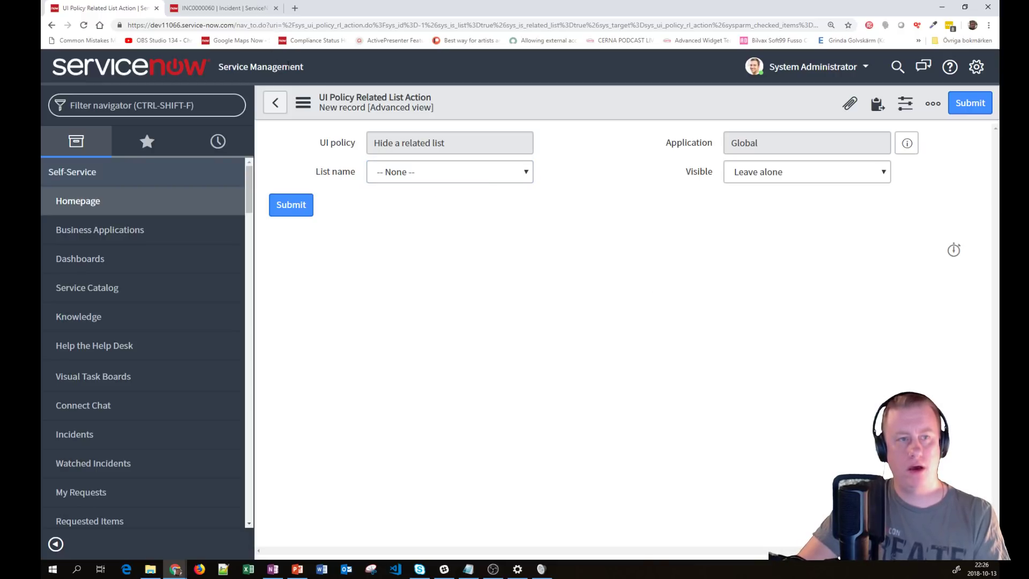
# Visit the INC0000060 tab, then return and show the policy tab's page history
pyautogui.hotkey('ctrl', 'Tab')
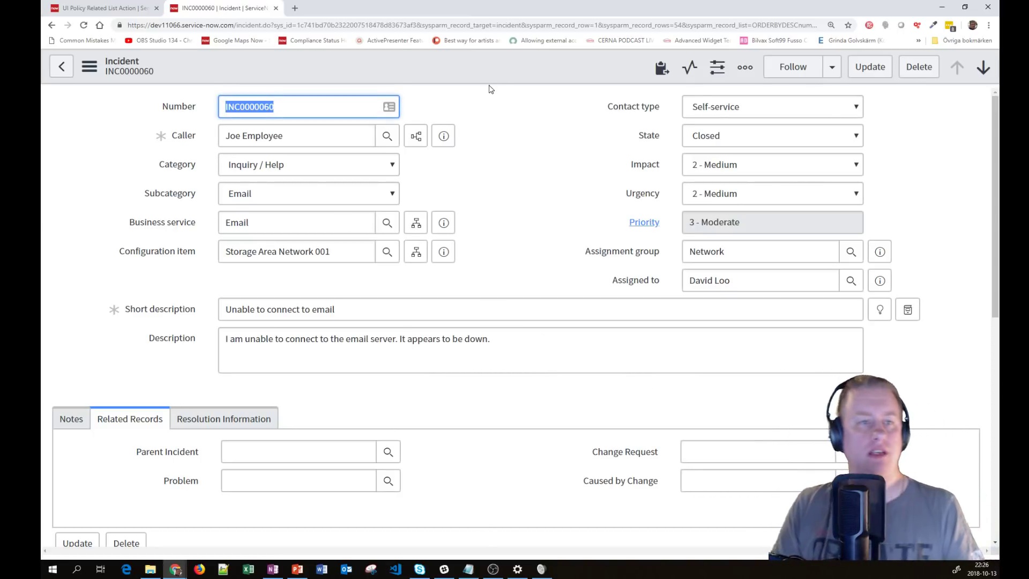
pyautogui.click(114, 15)
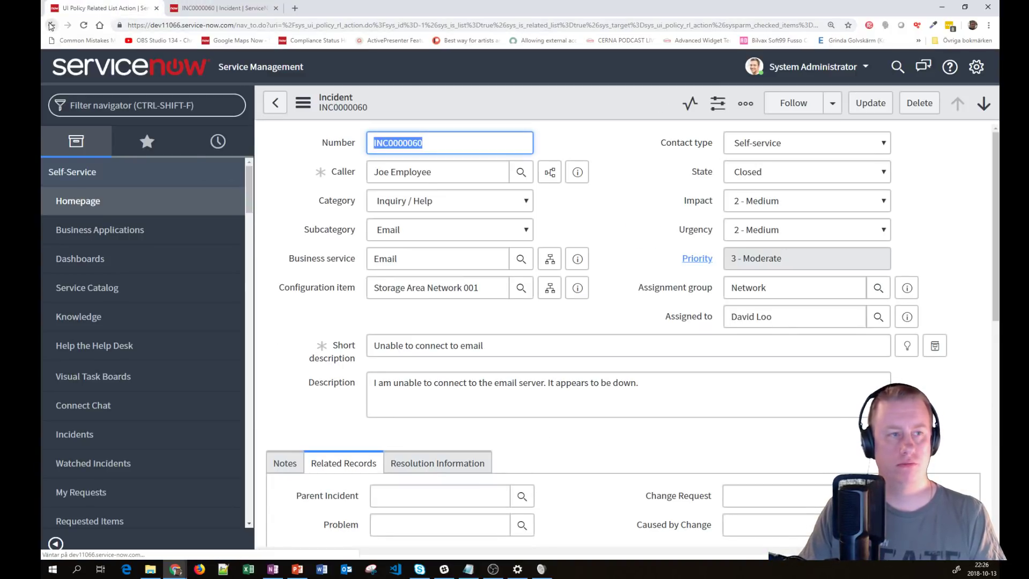
pyautogui.rightClick(51, 25)
# Reopen the Hide a related list policy from History and start a new related list action, checking its list choices
pyautogui.click(69, 64)
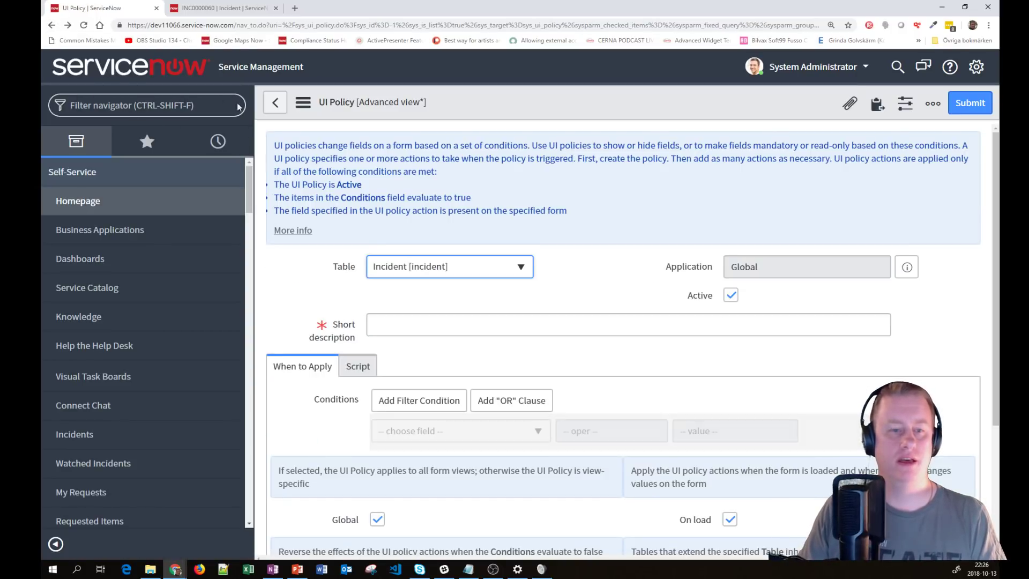
pyautogui.click(217, 141)
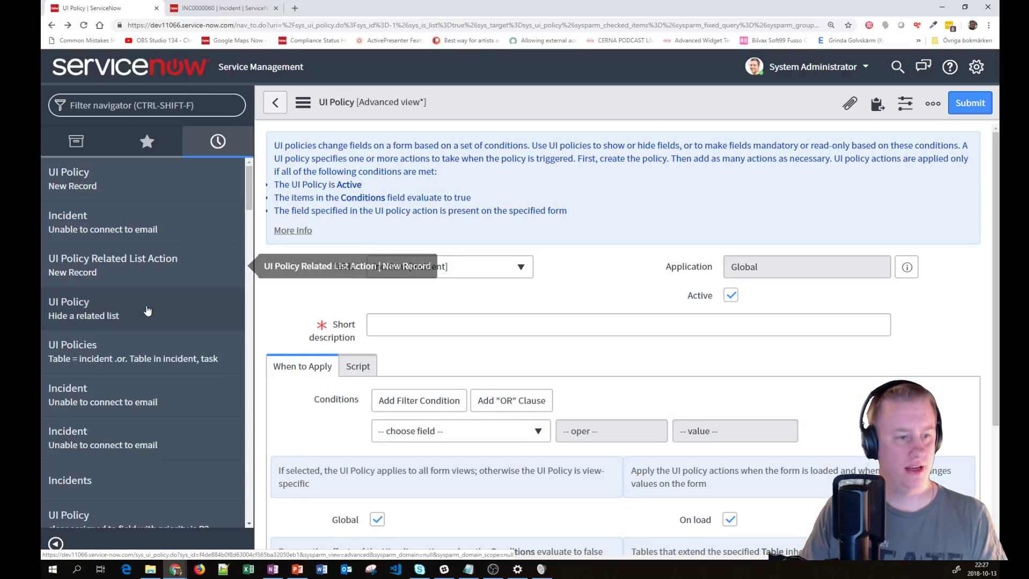
pyautogui.click(214, 311)
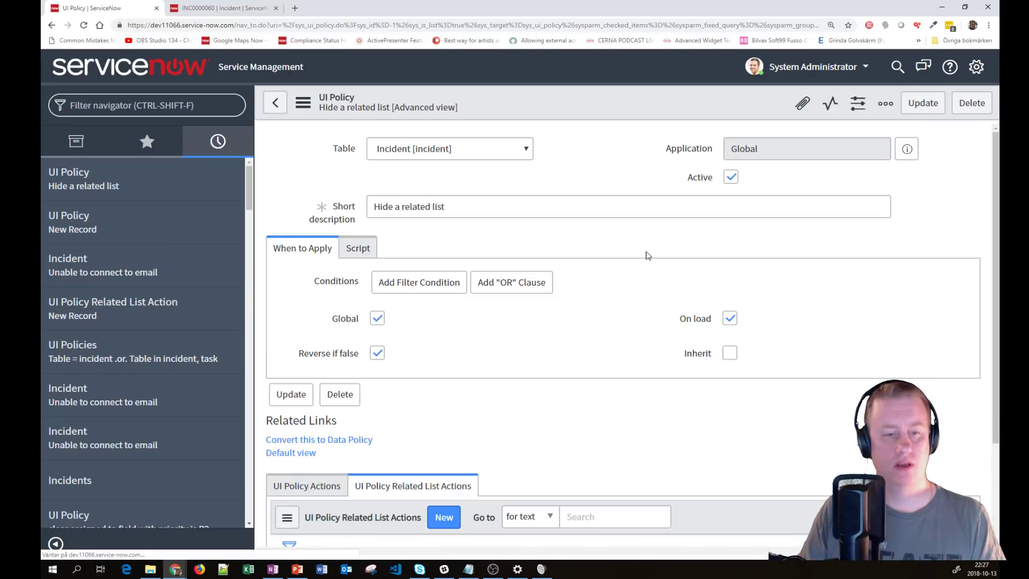
pyautogui.scroll(-5, 365, 263)
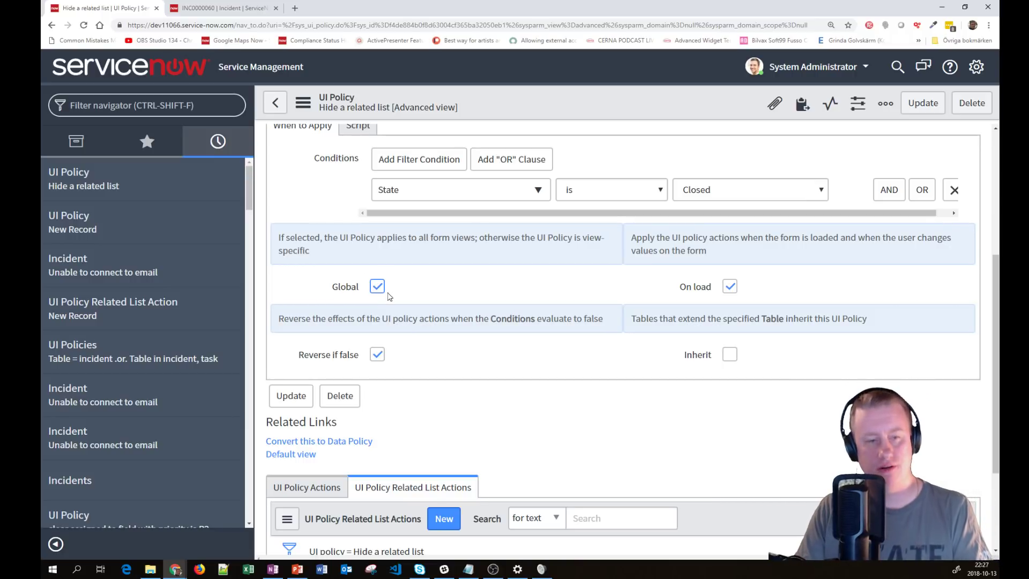
pyautogui.click(455, 516)
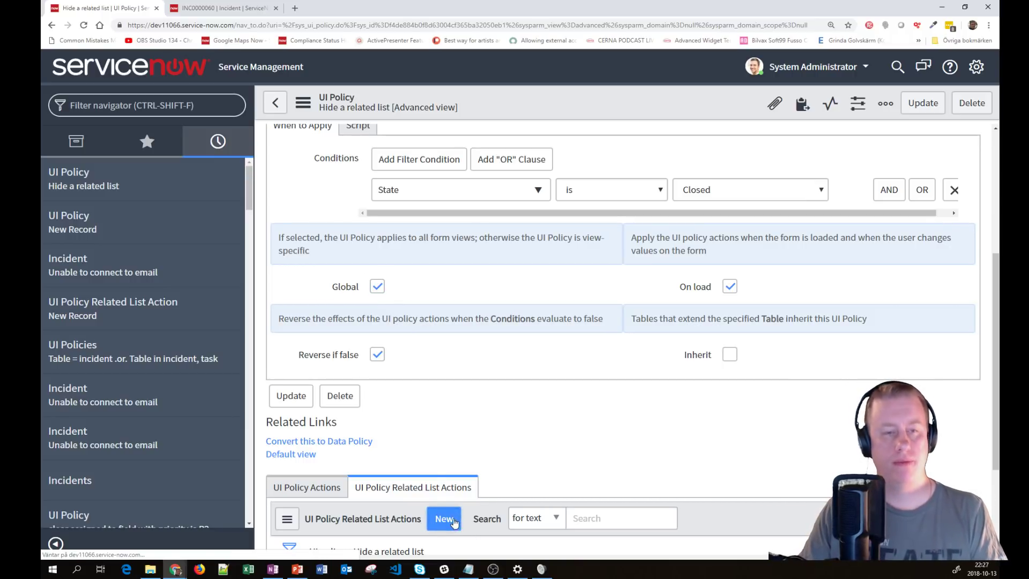
pyautogui.click(419, 177)
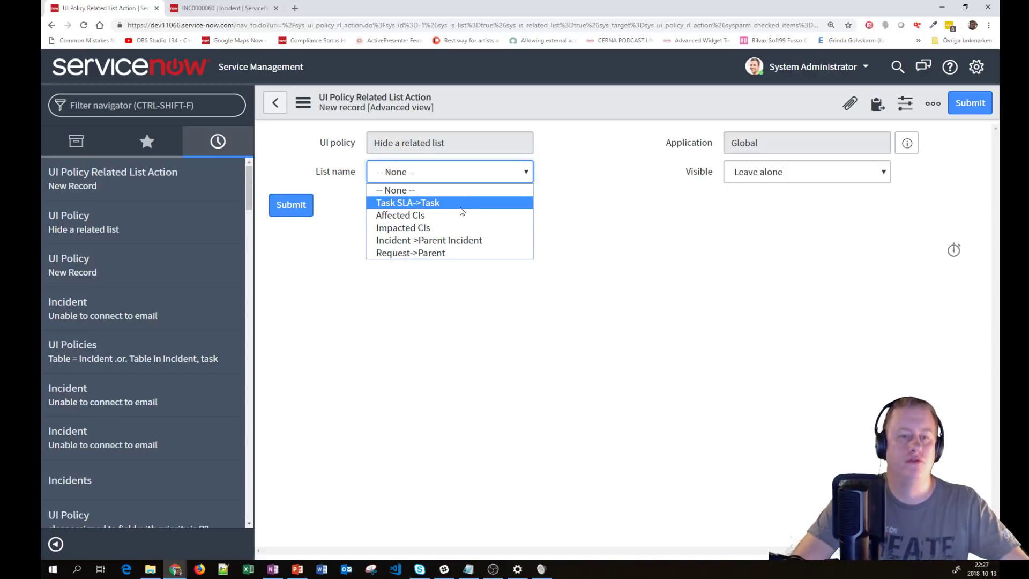
# Add Event->Task to the INC0000060 form's related lists and save the configuration
pyautogui.click(225, 8)
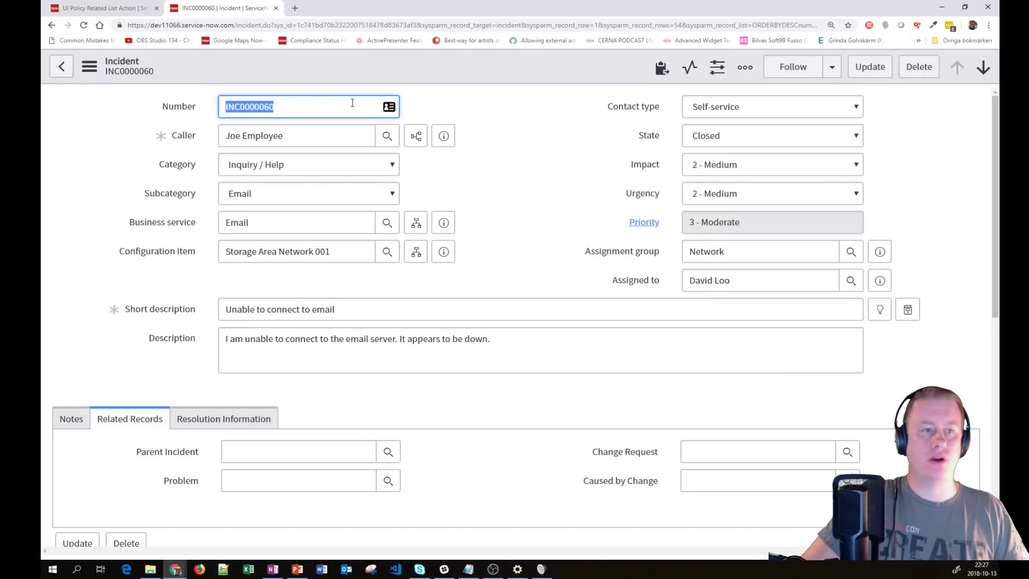
pyautogui.rightClick(485, 77)
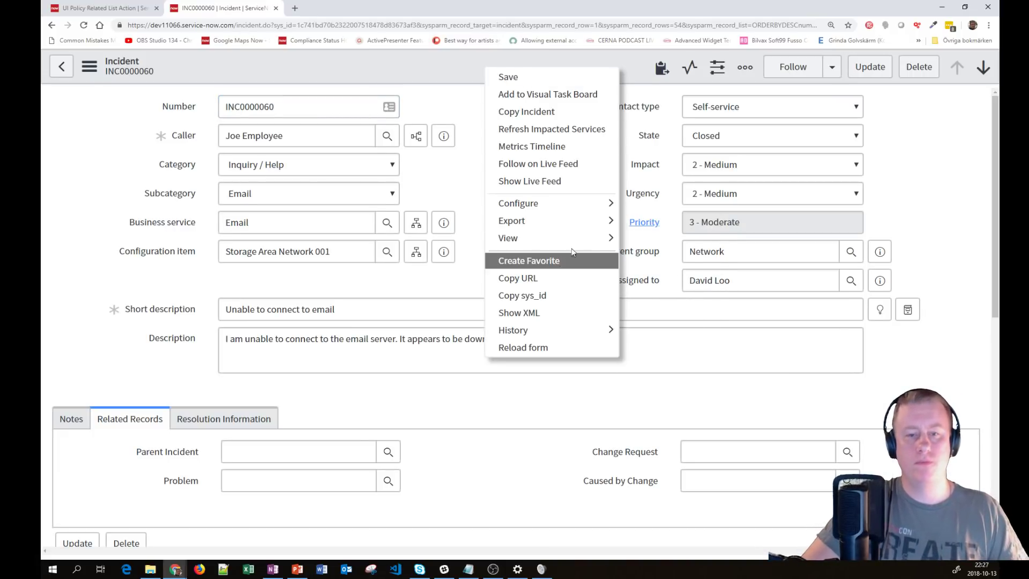
pyautogui.moveTo(597, 208)
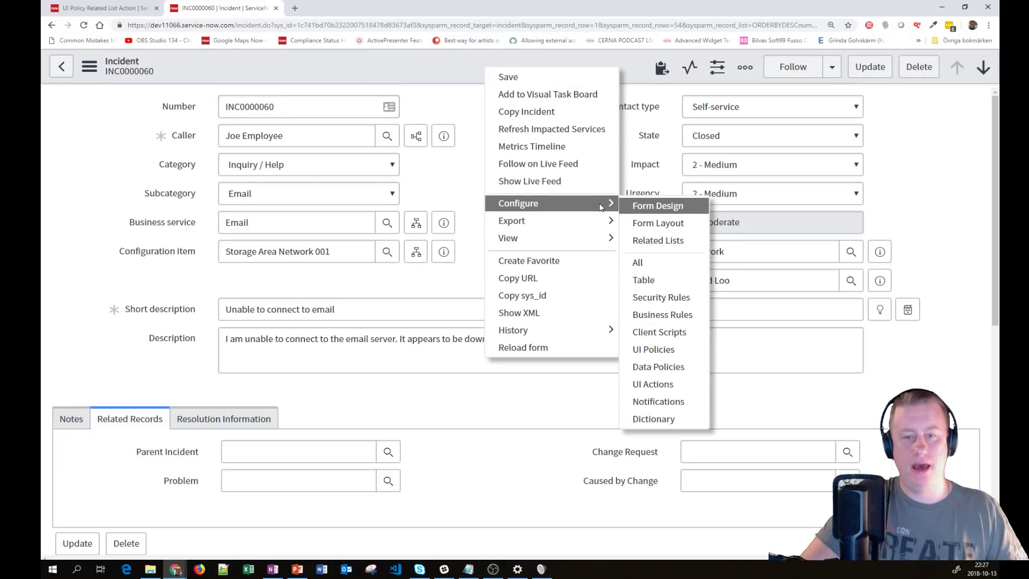
pyautogui.click(658, 240)
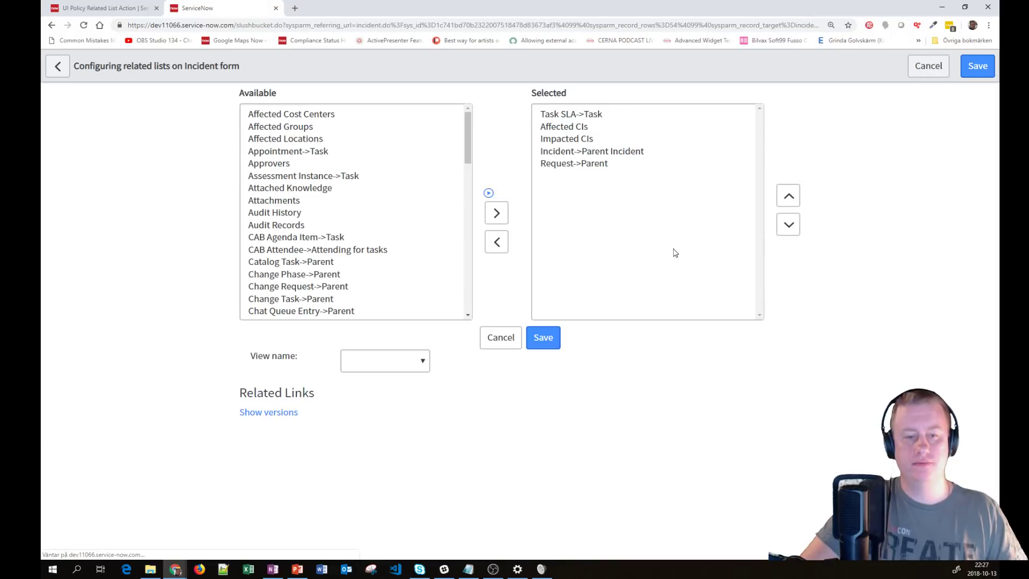
pyautogui.scroll(-2, 315, 255)
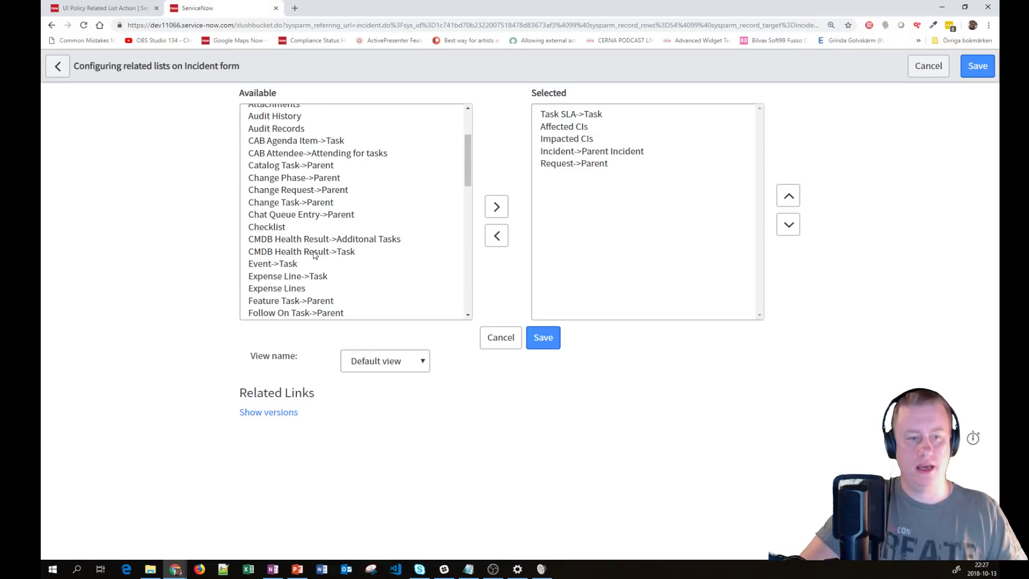
pyautogui.doubleClick(275, 265)
pyautogui.click(558, 346)
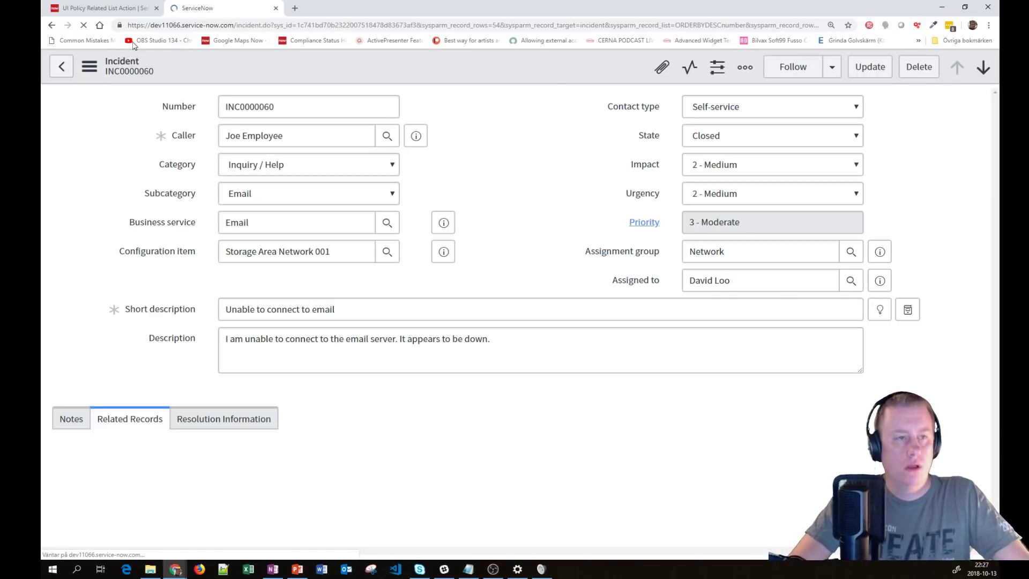
# Reload the related list action form and confirm Event->Task appears under List name
pyautogui.click(129, 12)
pyautogui.rightClick(572, 99)
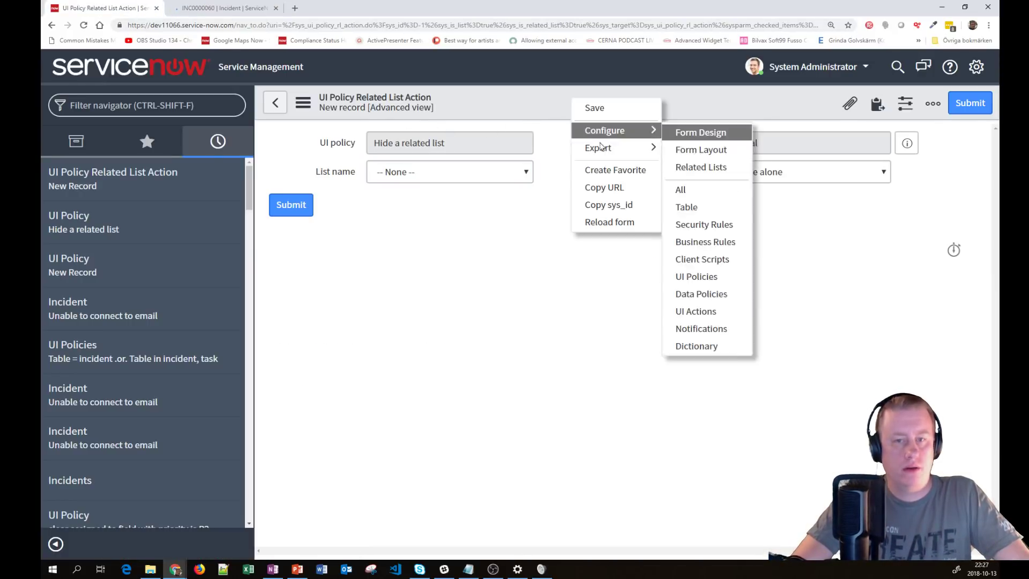
pyautogui.click(620, 223)
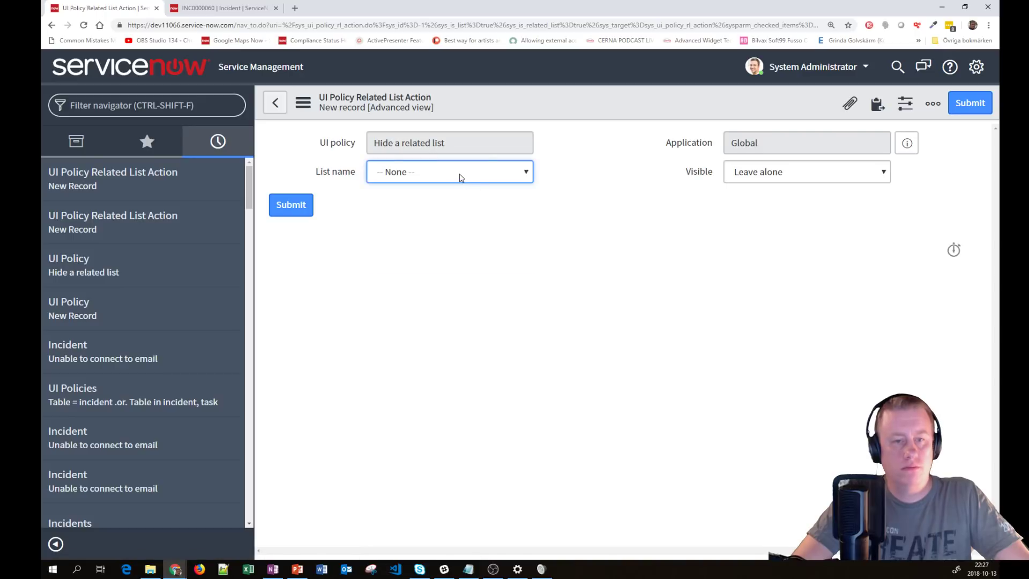
pyautogui.click(459, 174)
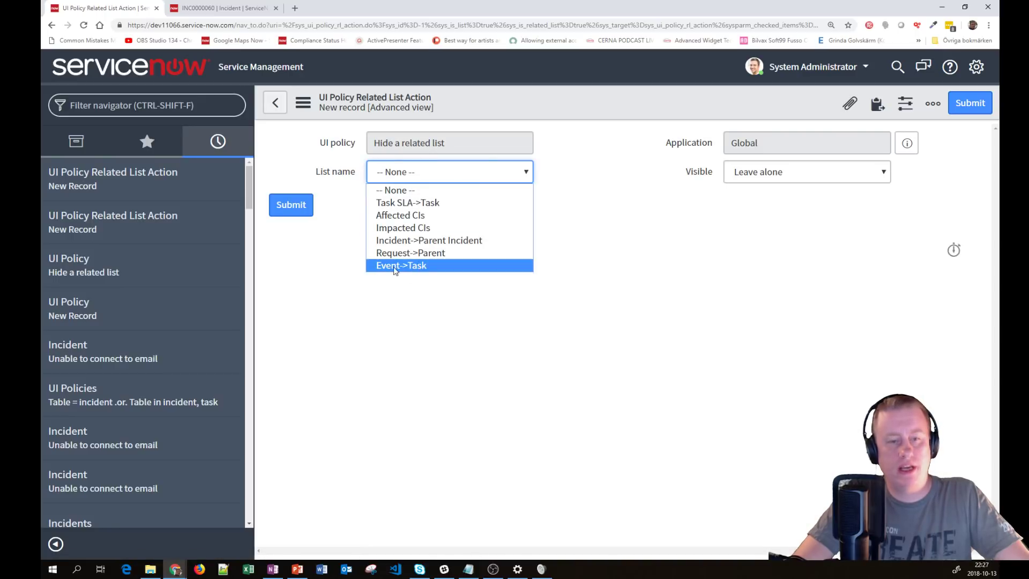
pyautogui.click(727, 254)
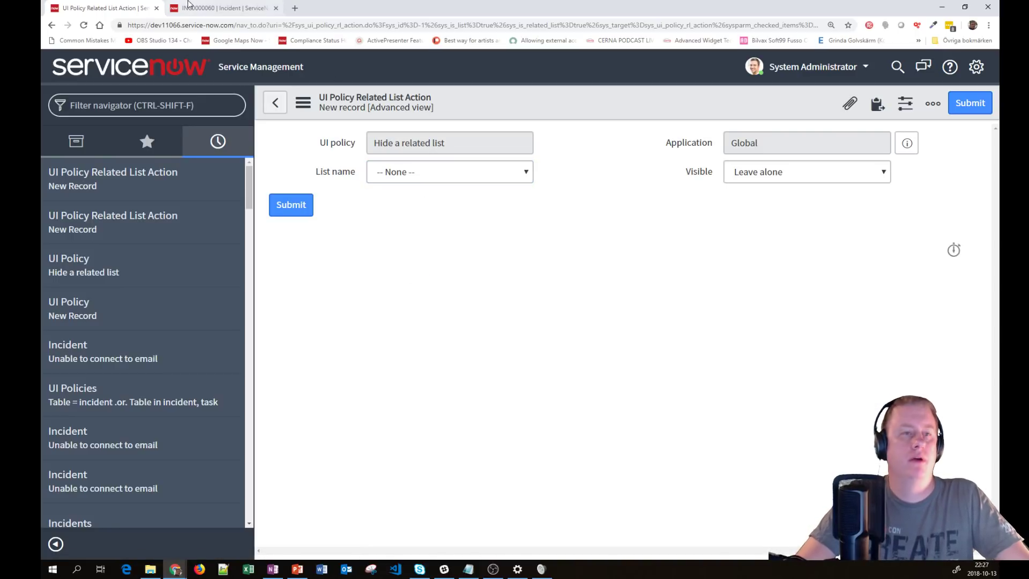
# Switch incident INC0000060 to the Service Portal view
pyautogui.click(208, 9)
pyautogui.rightClick(427, 67)
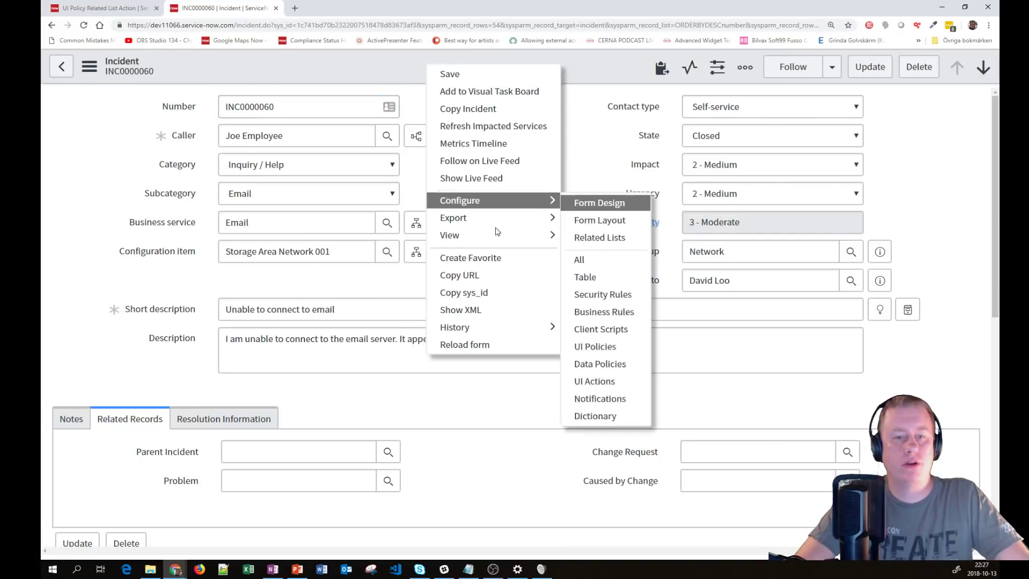
pyautogui.moveTo(541, 234)
pyautogui.click(607, 344)
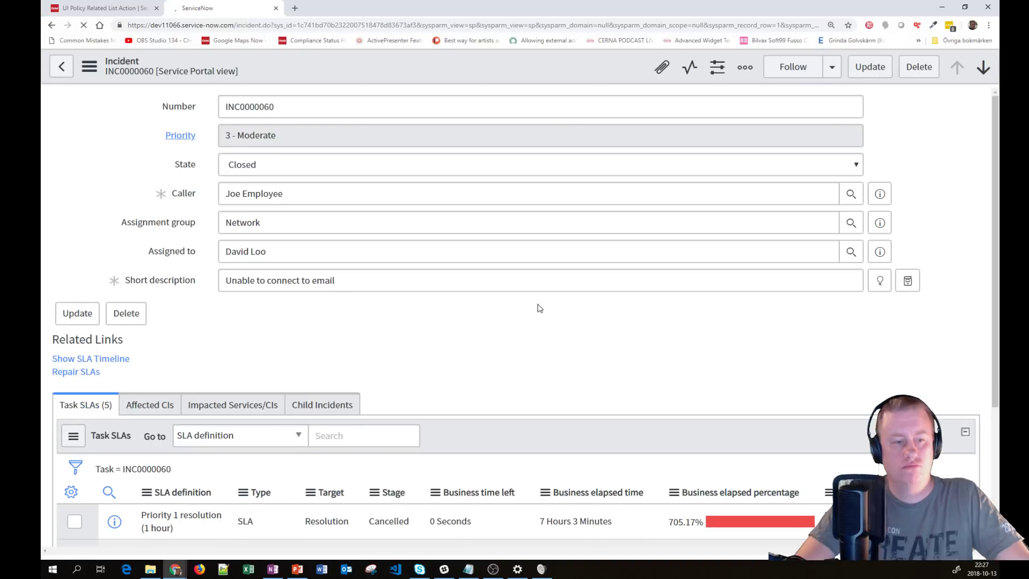
# Add Attached Knowledge to the Service Portal view's related lists and save
pyautogui.rightClick(461, 78)
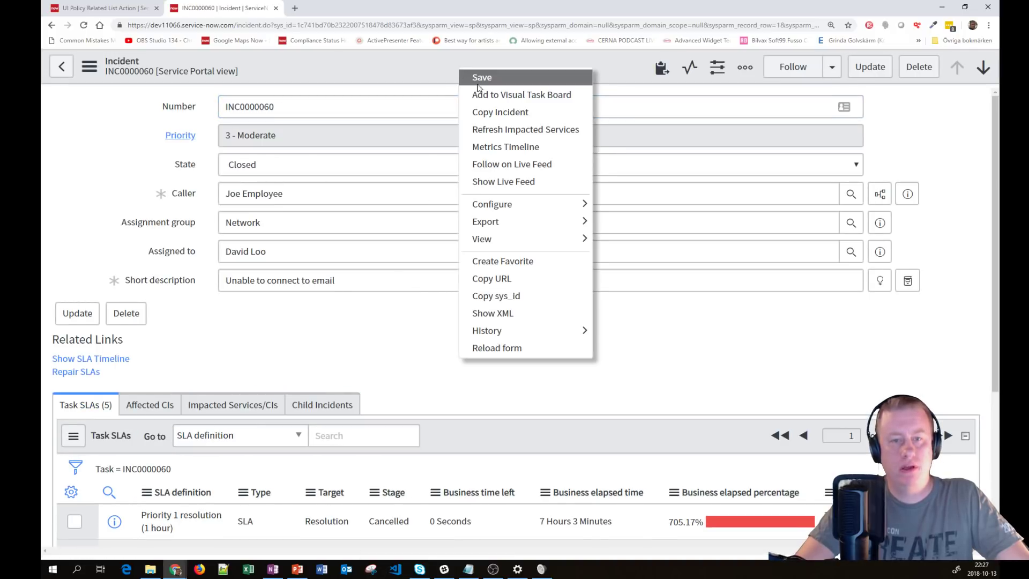
pyautogui.moveTo(576, 208)
pyautogui.click(632, 241)
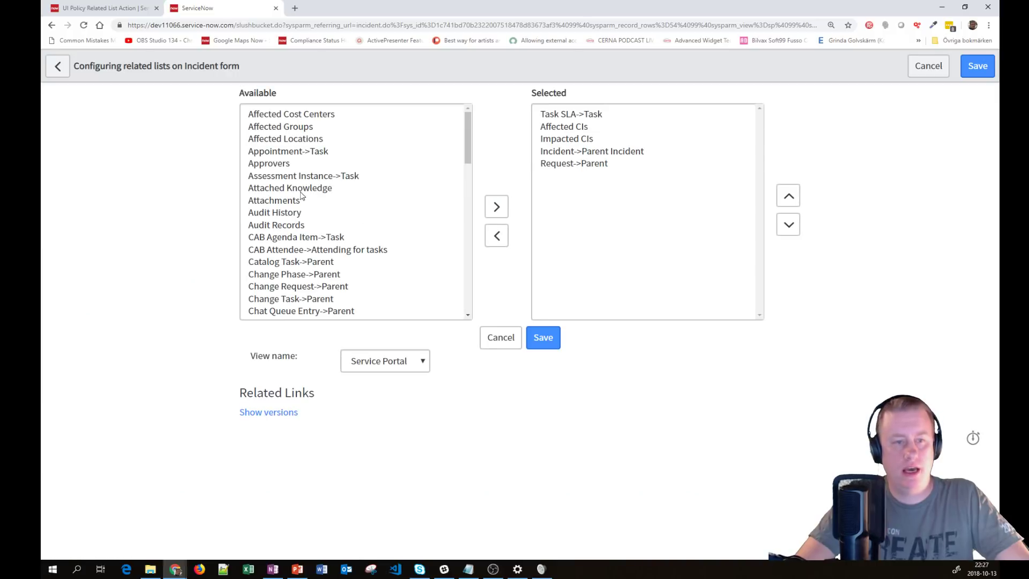
pyautogui.doubleClick(301, 189)
pyautogui.click(537, 345)
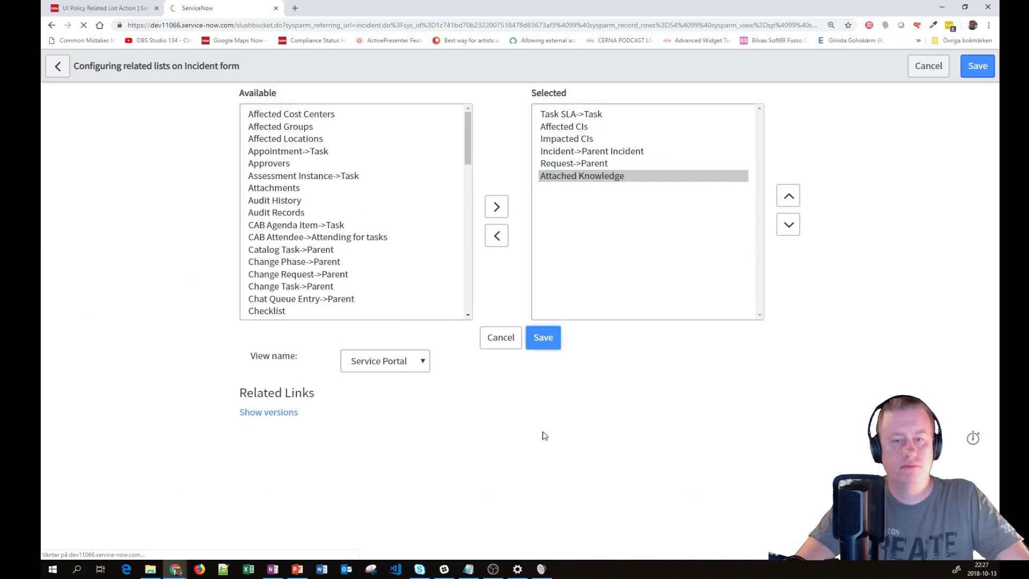
# Reload the new related list action form in its tab
pyautogui.click(77, 10)
pyautogui.rightClick(494, 117)
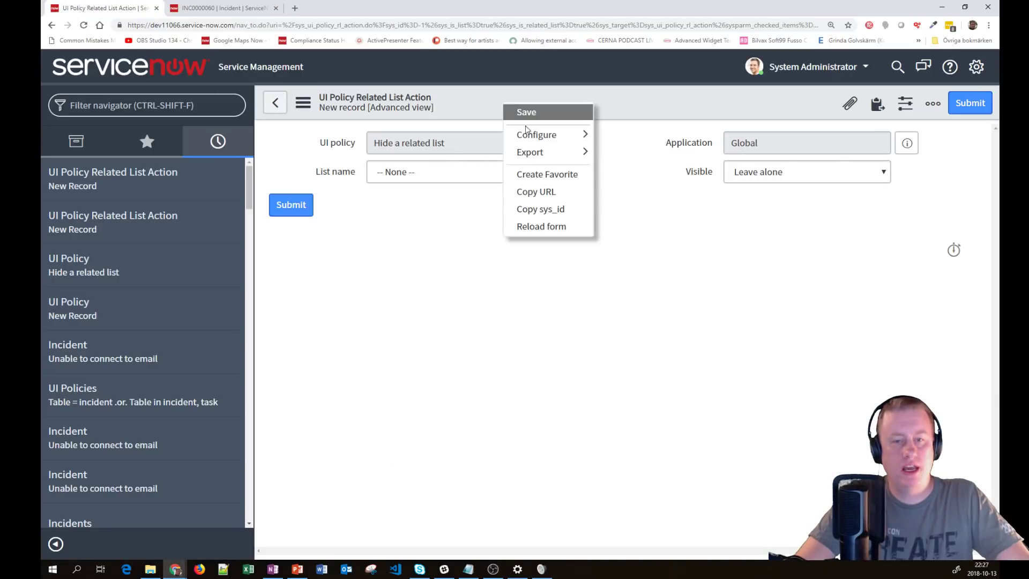
pyautogui.click(545, 220)
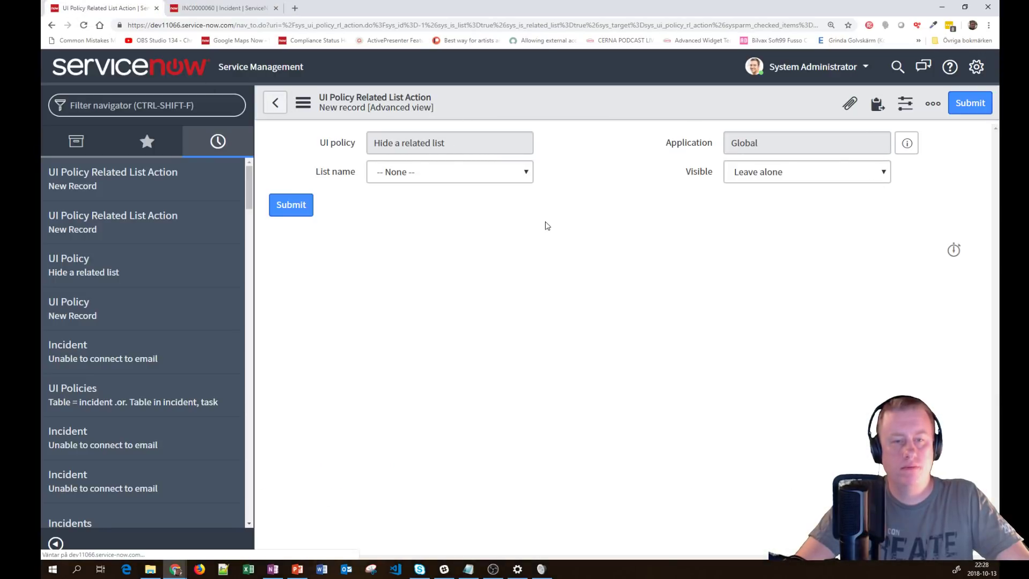
# Reopen the Hide a related list policy, uncheck Global and set View to Service Portal
pyautogui.click(460, 171)
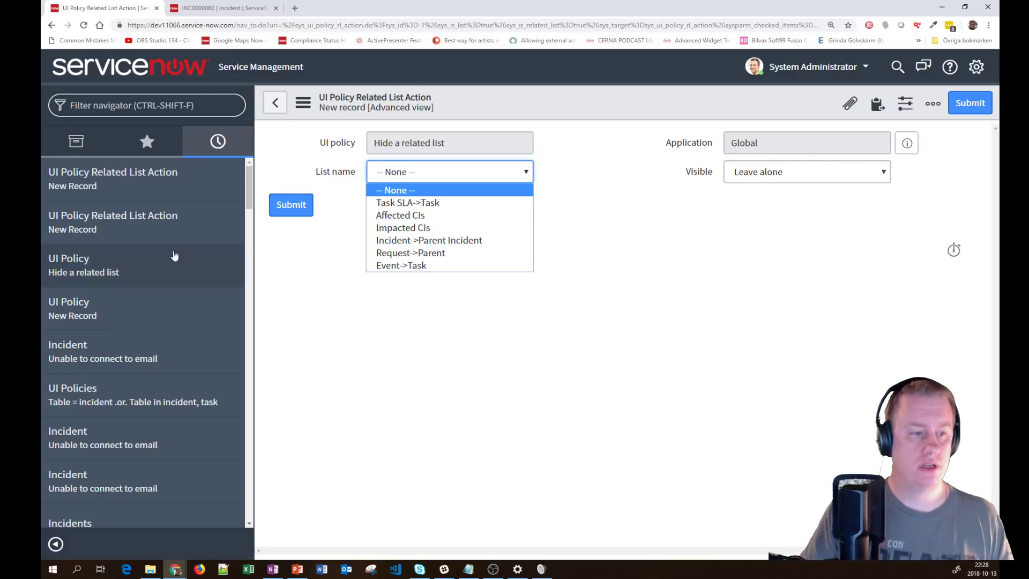
pyautogui.click(98, 266)
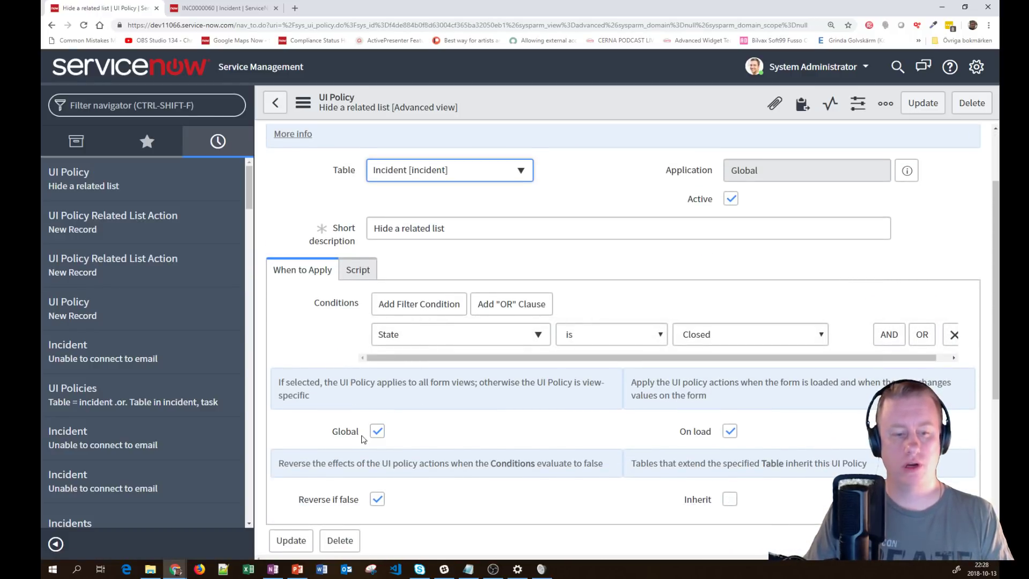
pyautogui.click(362, 433)
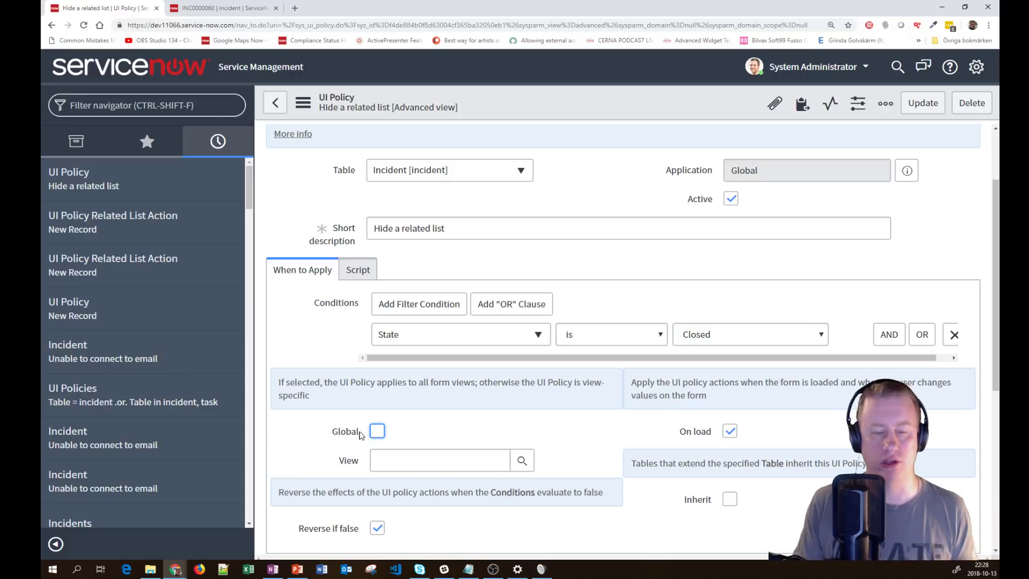
pyautogui.click(384, 454)
pyautogui.write('service')
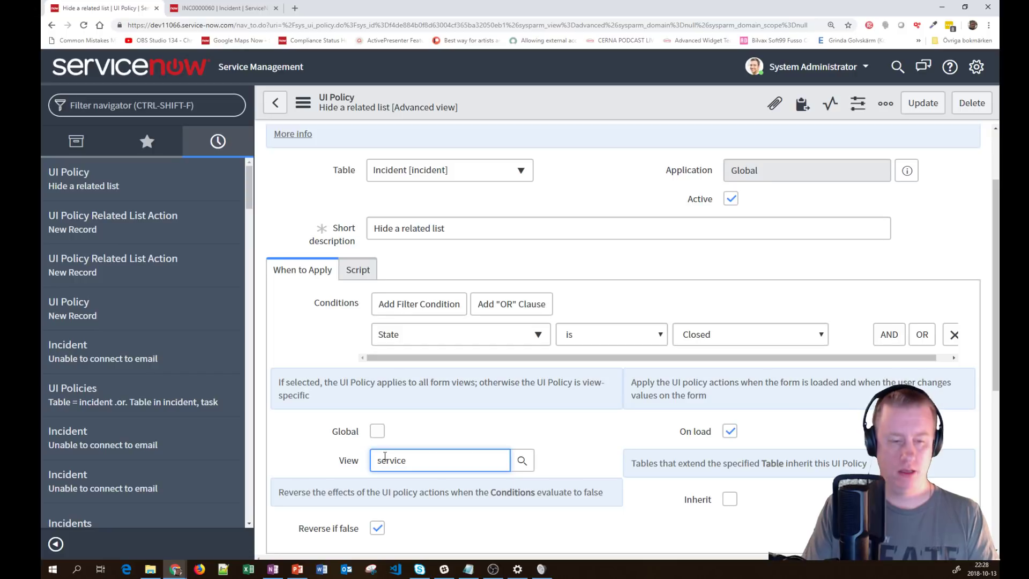
pyautogui.press('Down')
pyautogui.press('Return')
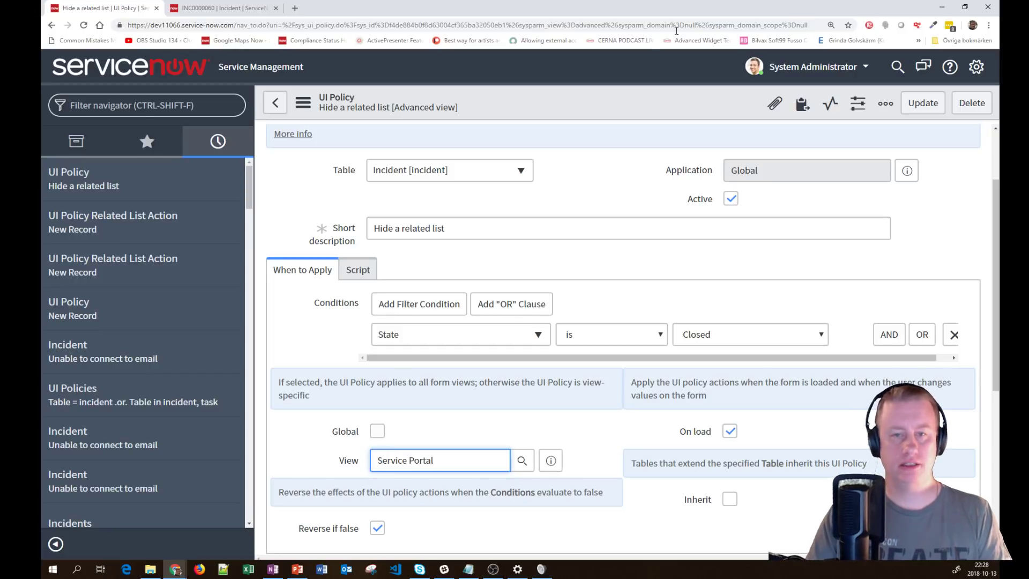
# Save the policy and start a new related list action under it
pyautogui.rightClick(583, 105)
pyautogui.click(611, 109)
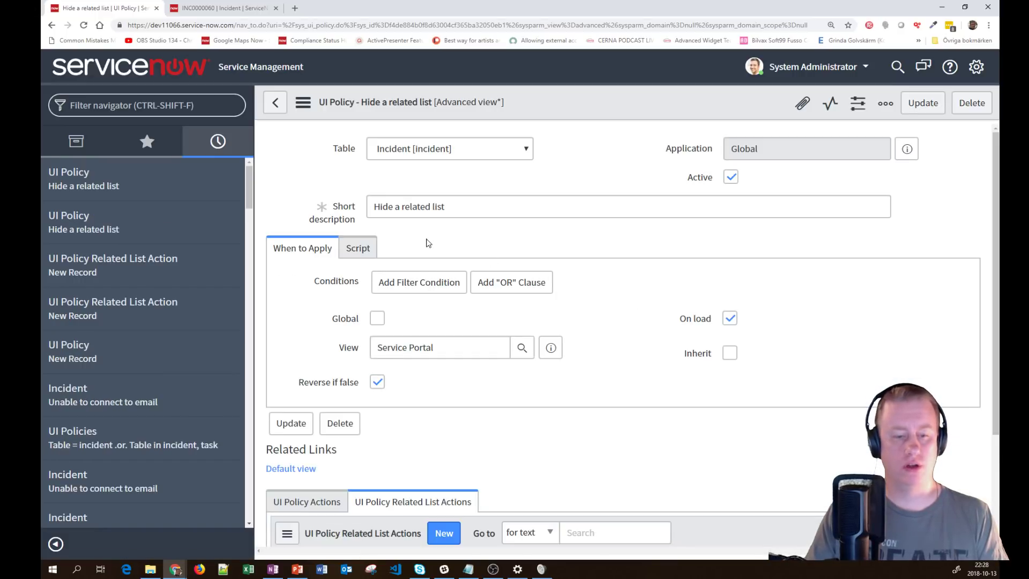
pyautogui.scroll(-7, 450, 343)
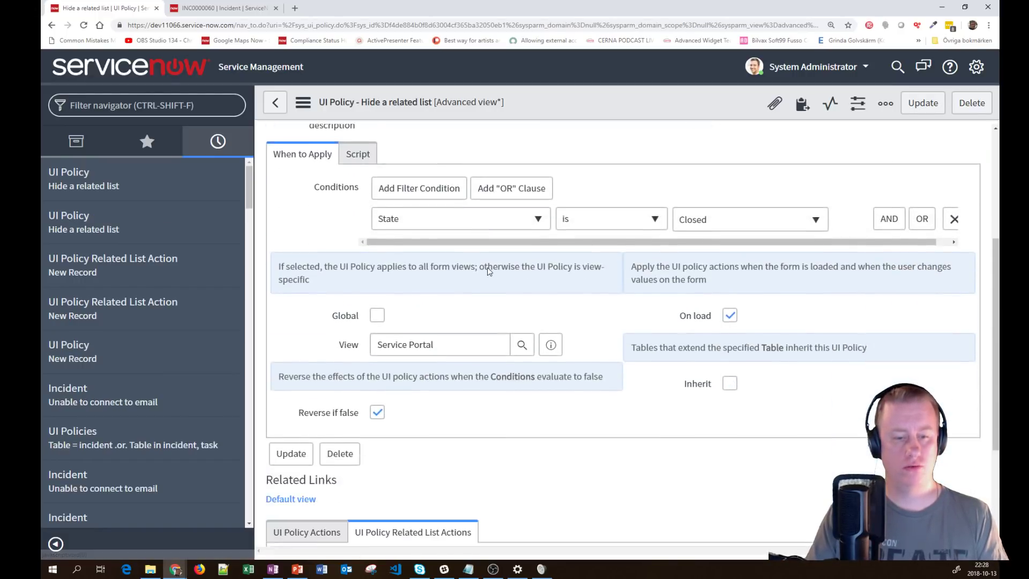
pyautogui.click(444, 390)
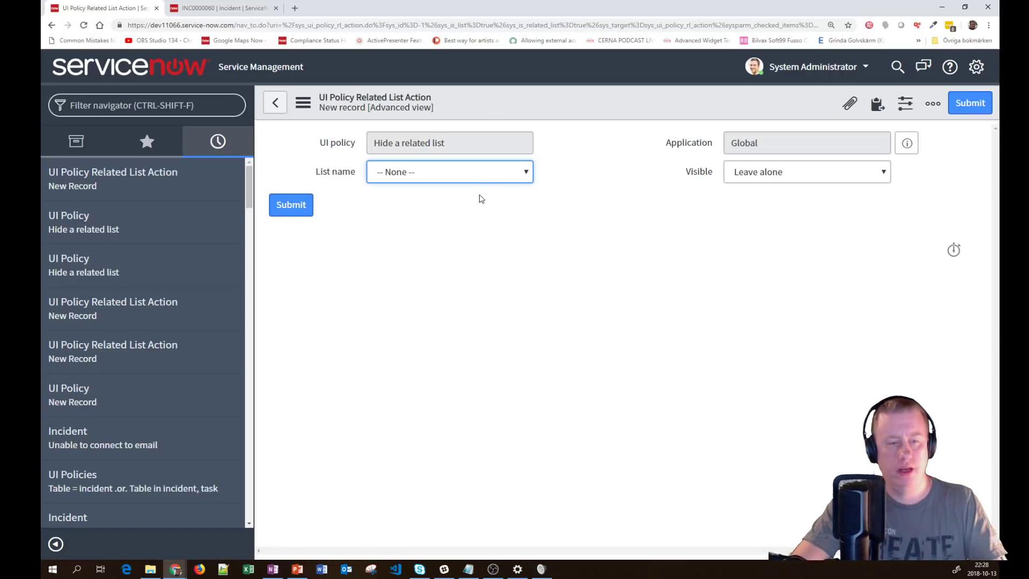
# Submit a related list action with List name Attached Knowledge and Visible set to False
pyautogui.click(490, 179)
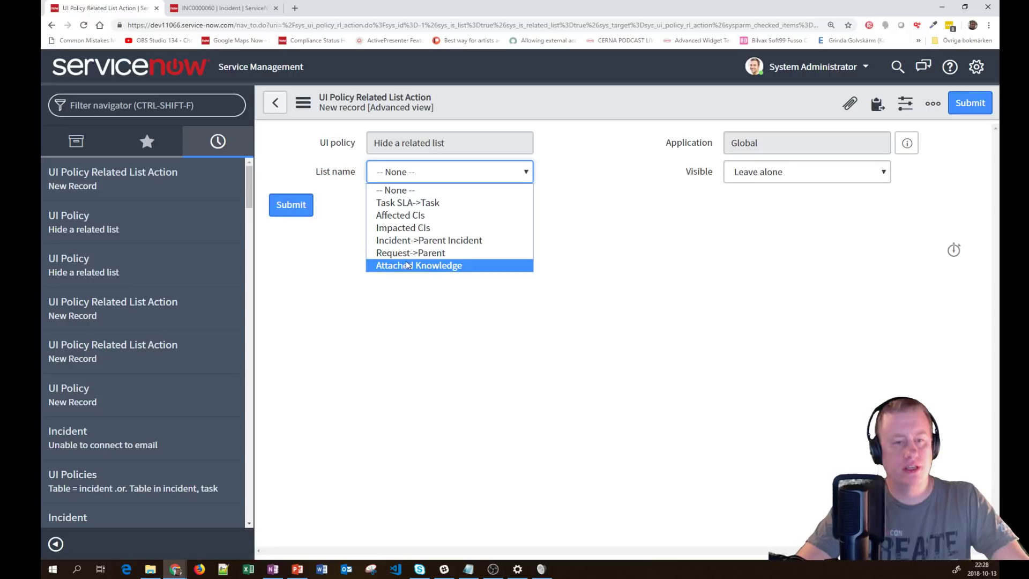
pyautogui.click(461, 266)
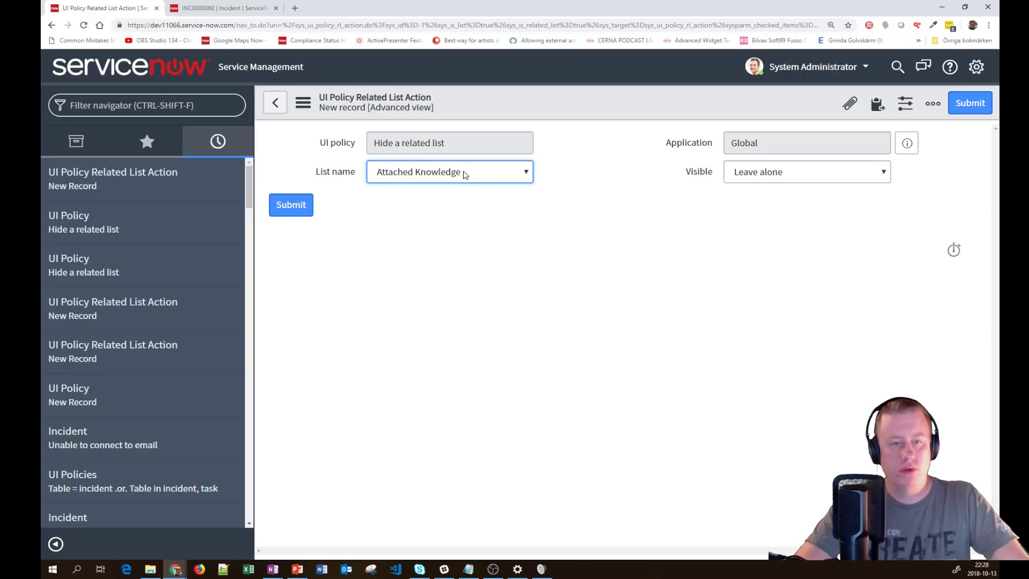
pyautogui.click(775, 181)
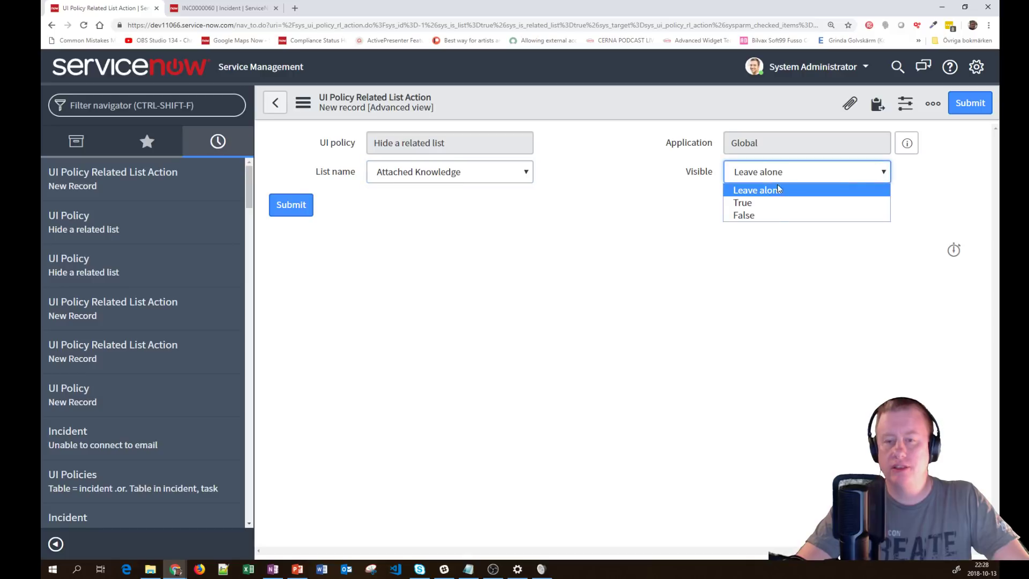
pyautogui.click(768, 215)
pyautogui.click(306, 209)
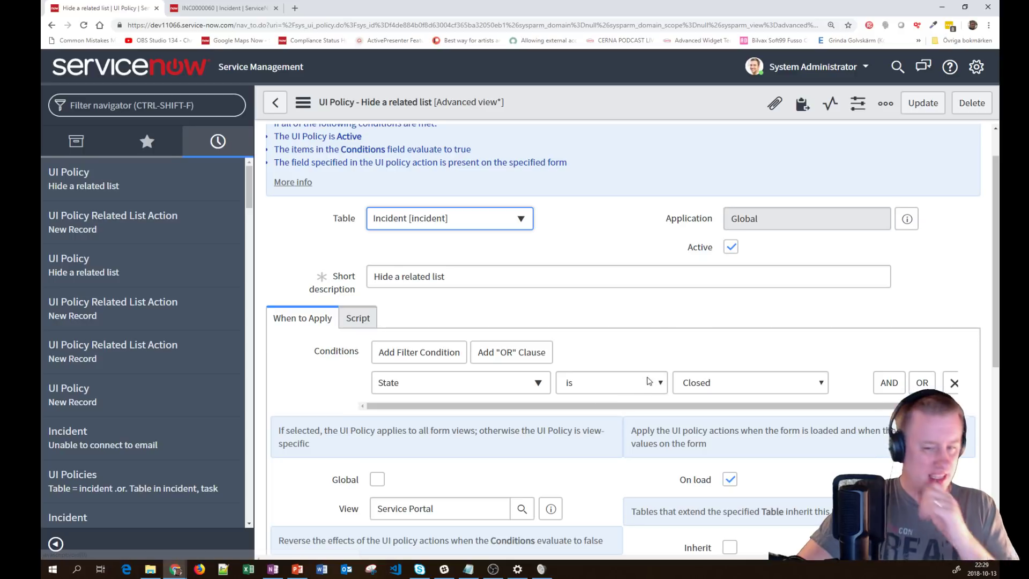
# Select the m2m_kb_task.task row in Related List Actions and open Personalize List Columns
pyautogui.scroll(-4, 667, 386)
pyautogui.scroll(-2, 408, 514)
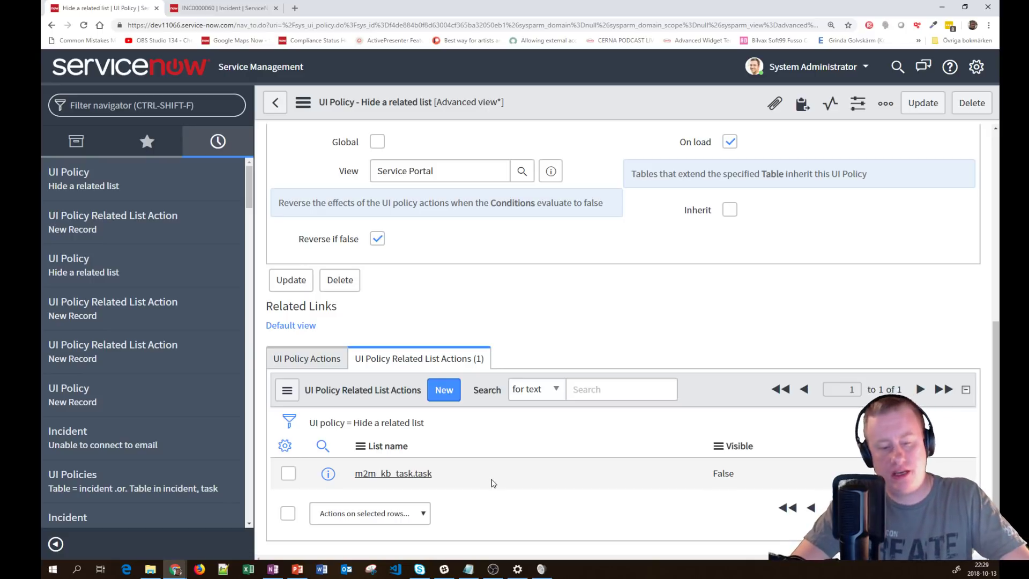
pyautogui.moveTo(433, 474)
pyautogui.mouseDown()
pyautogui.moveTo(354, 479)
pyautogui.moveTo(449, 482)
pyautogui.moveTo(348, 483)
pyautogui.moveTo(427, 479)
pyautogui.mouseUp()
pyautogui.click(454, 480)
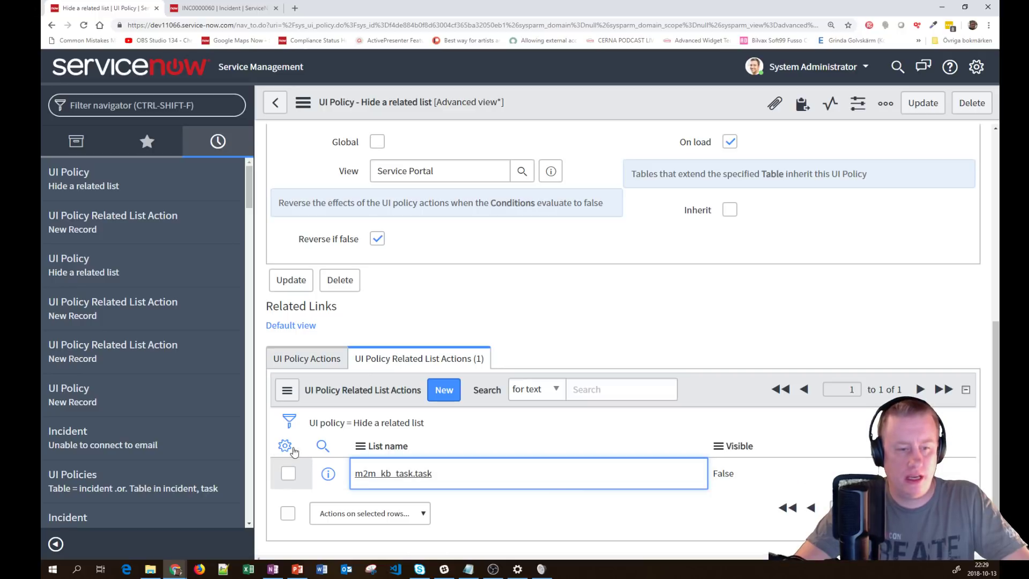
pyautogui.click(284, 445)
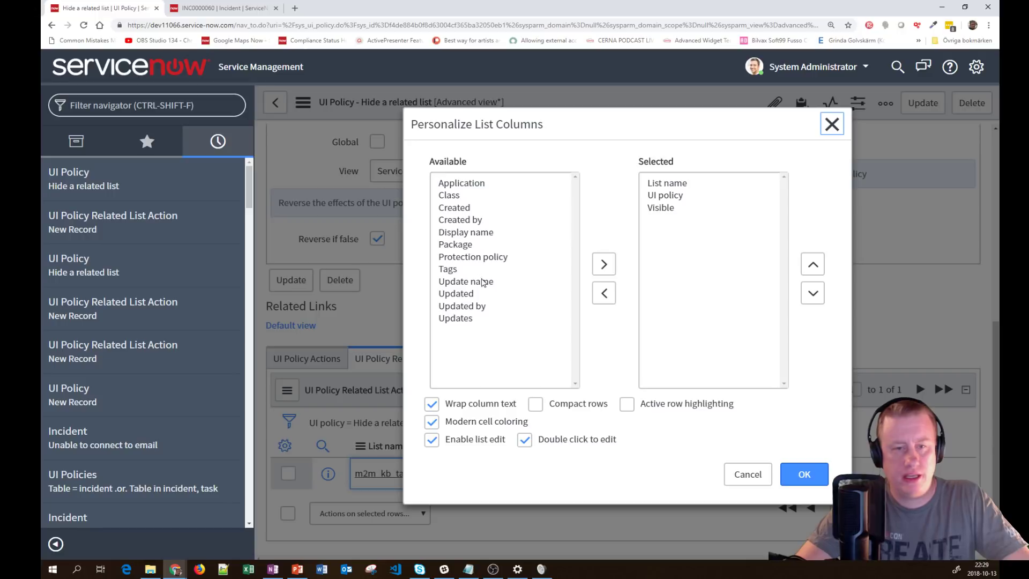
# Add Display name to the related list actions columns, move it to the top, and reload the page
pyautogui.click(465, 232)
pyautogui.click(604, 264)
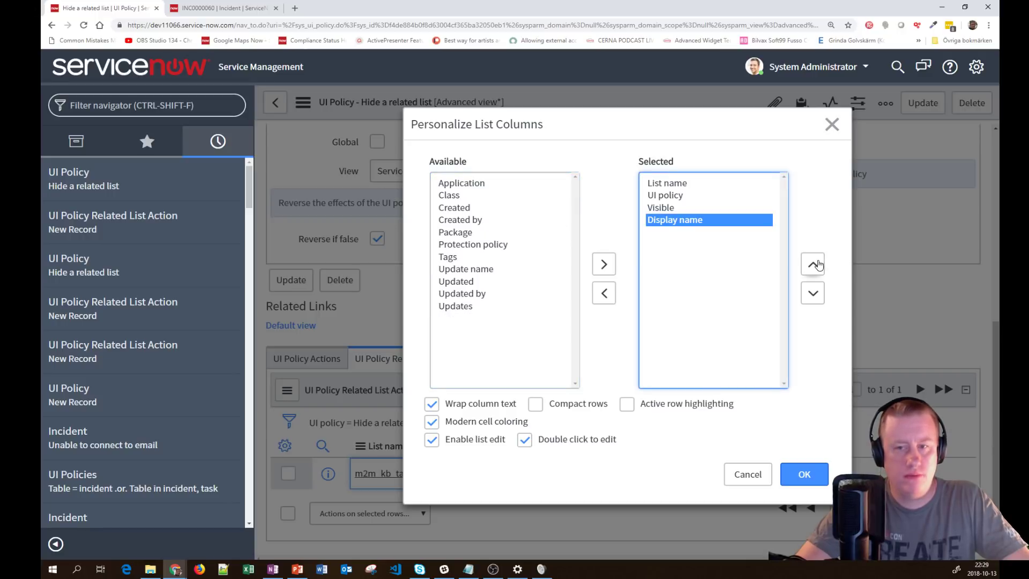
pyautogui.click(812, 264)
pyautogui.click(813, 264)
pyautogui.click(812, 263)
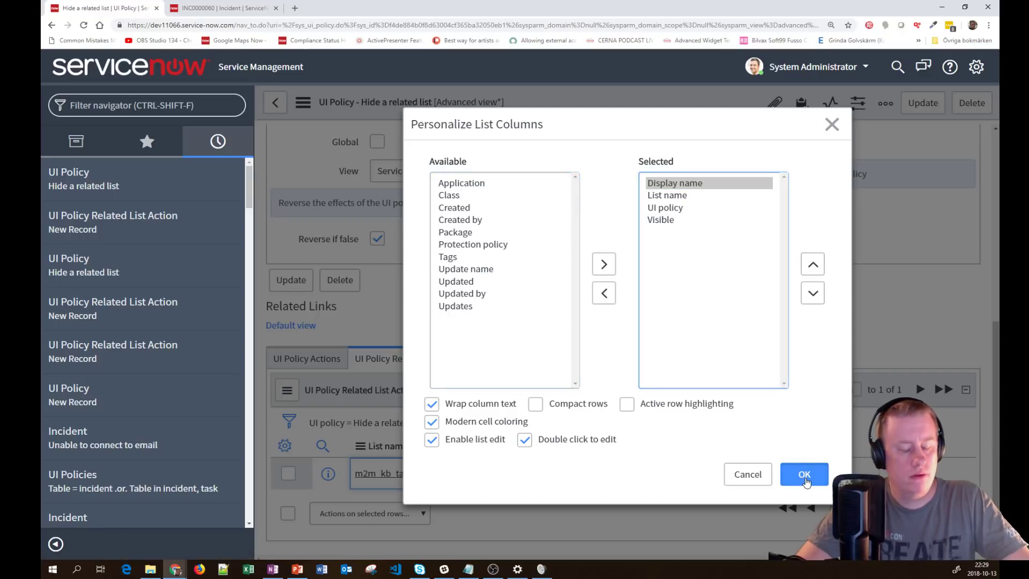
pyautogui.click(793, 472)
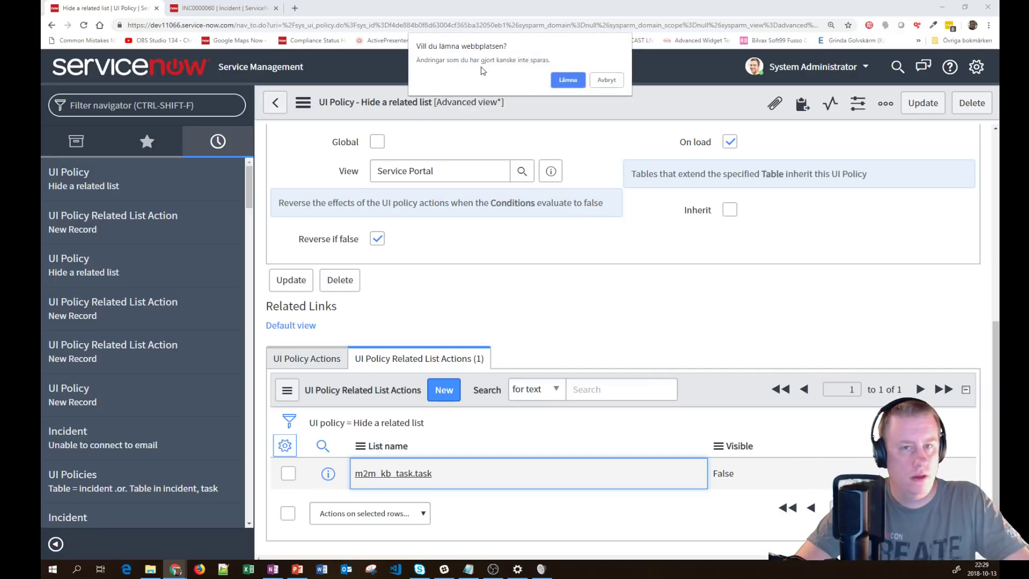
pyautogui.click(559, 81)
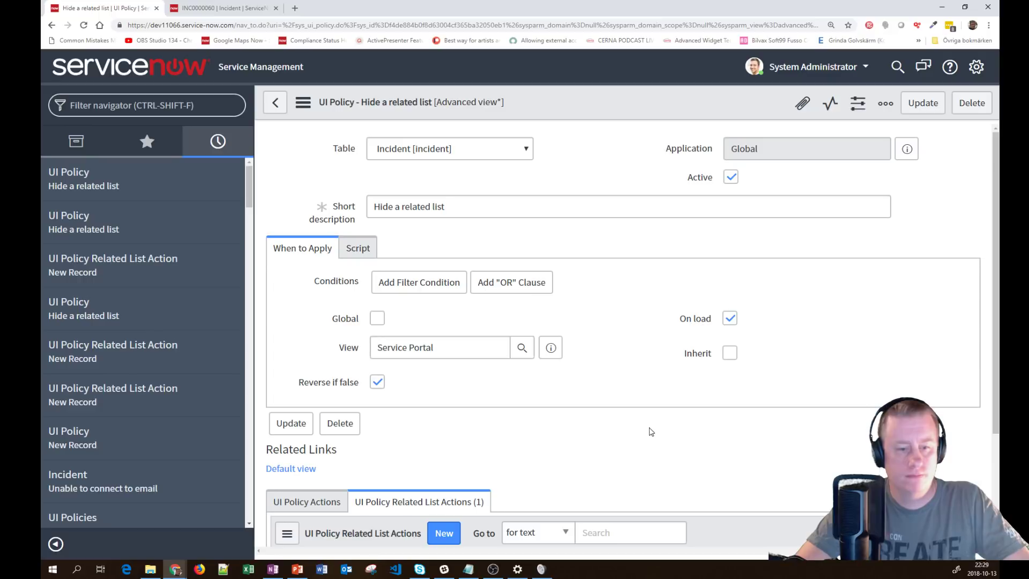
pyautogui.scroll(-3, 642, 429)
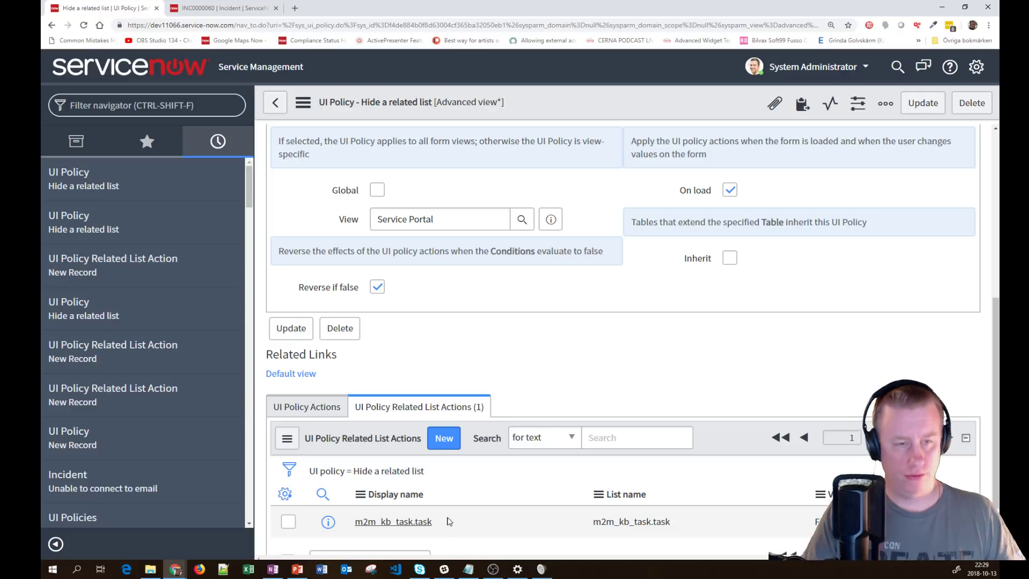
# Switch to incident INC0000060 and reload its form
pyautogui.click(230, 8)
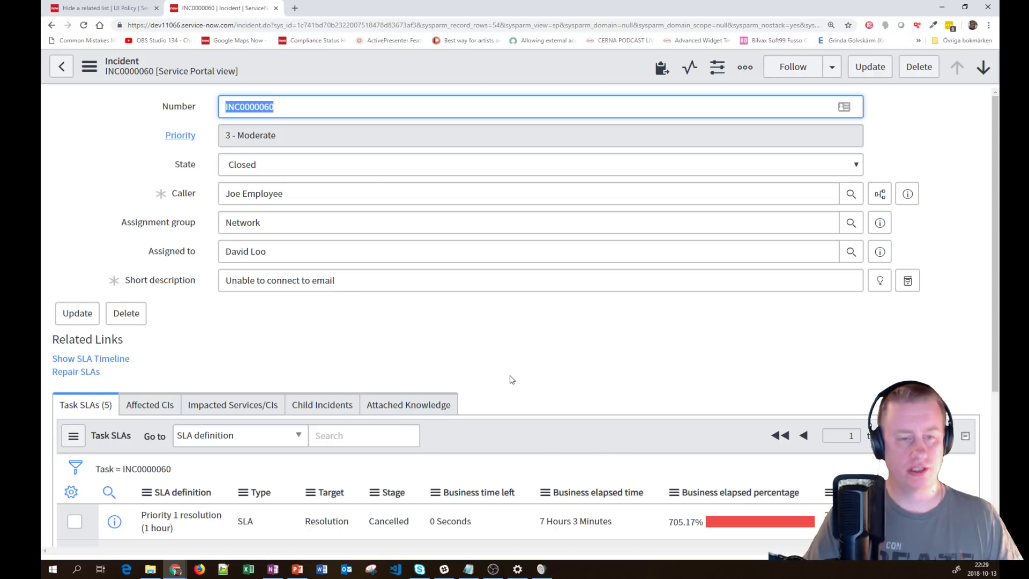
pyautogui.rightClick(492, 65)
pyautogui.click(542, 345)
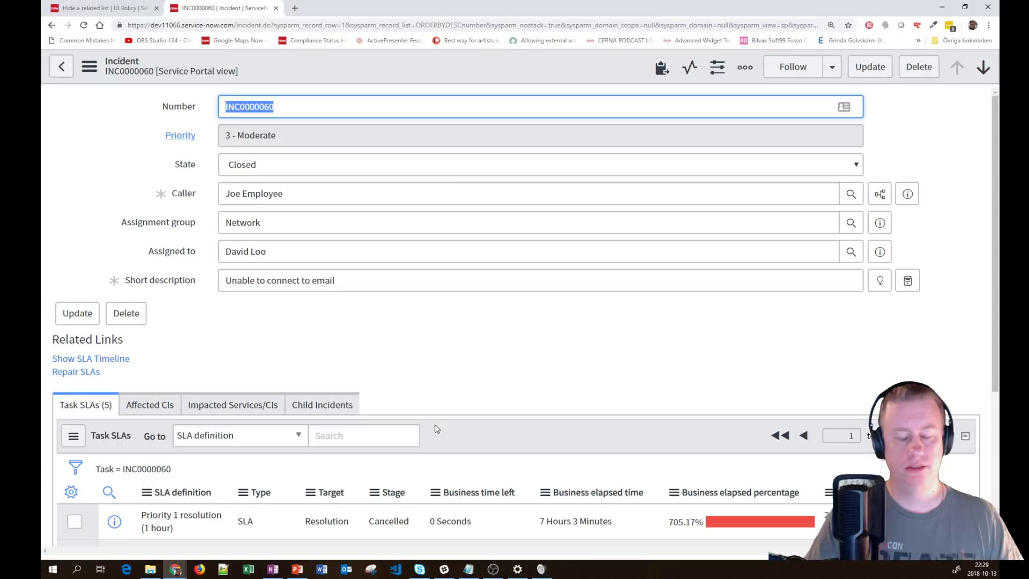
# Toggle the incident's State between In Progress and Closed, ending on Closed, to check the related lists
pyautogui.click(329, 173)
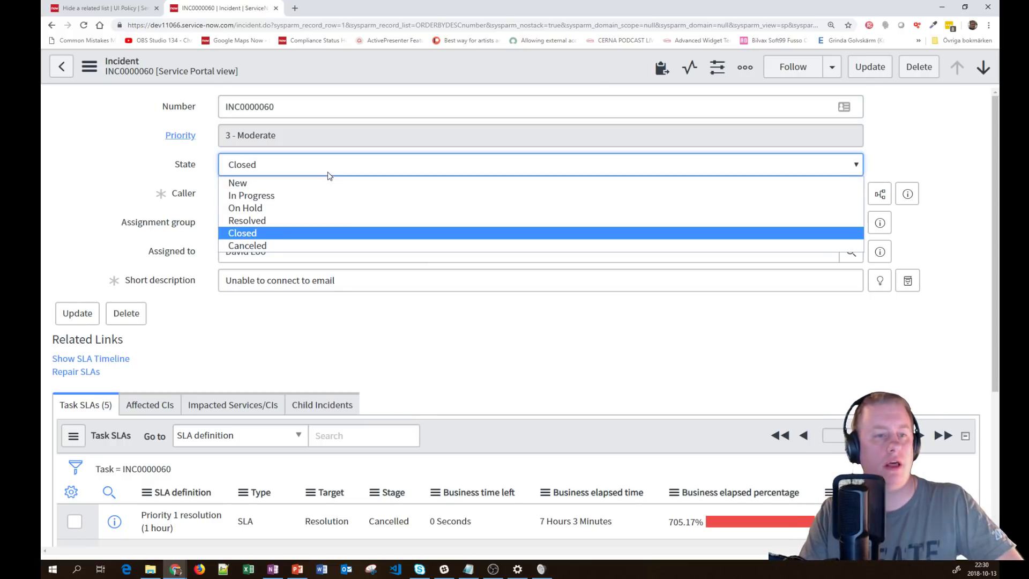
pyautogui.click(341, 190)
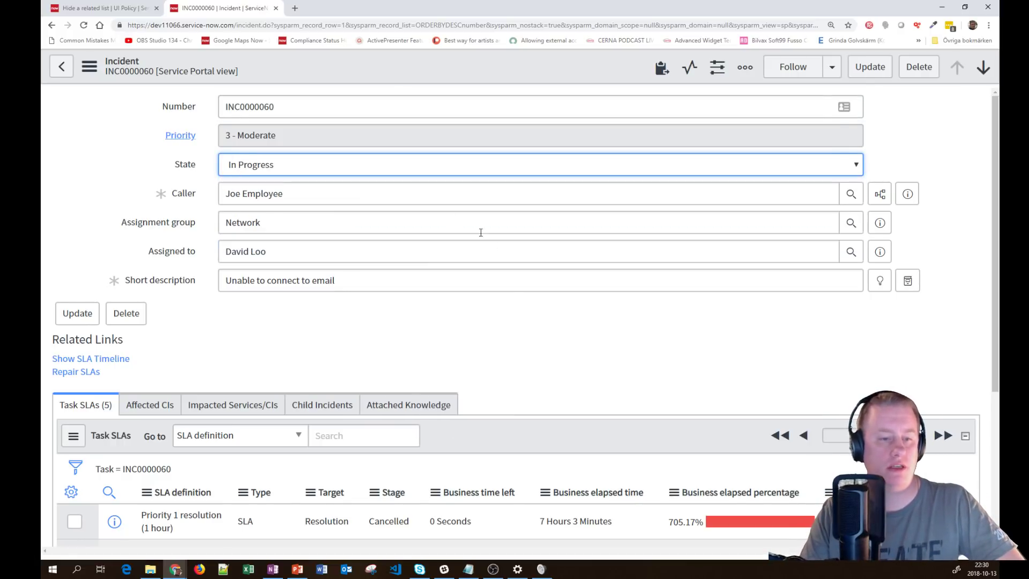
pyautogui.click(350, 167)
pyautogui.click(343, 233)
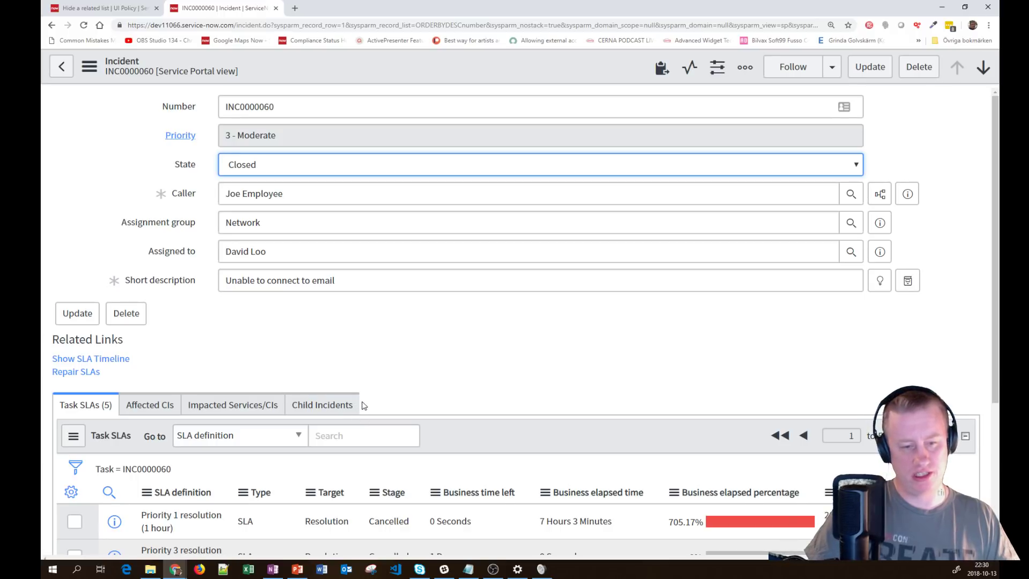
pyautogui.click(265, 167)
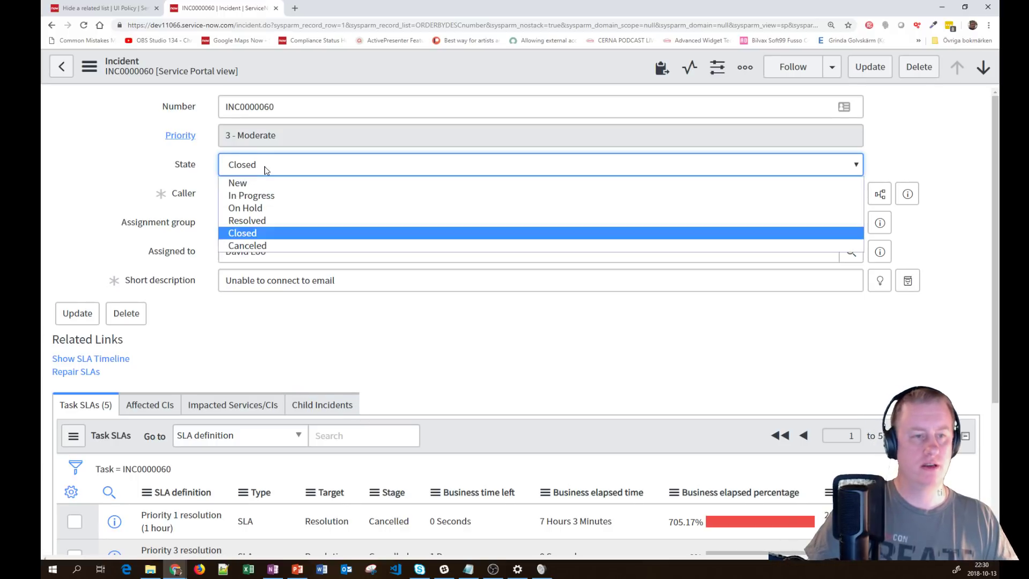
pyautogui.click(280, 202)
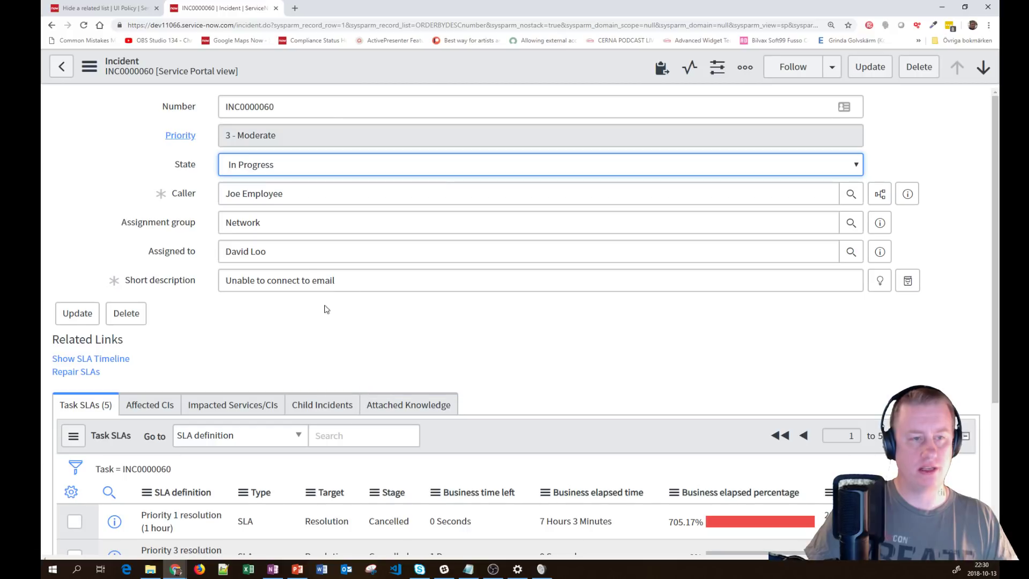
pyautogui.click(273, 174)
pyautogui.click(292, 232)
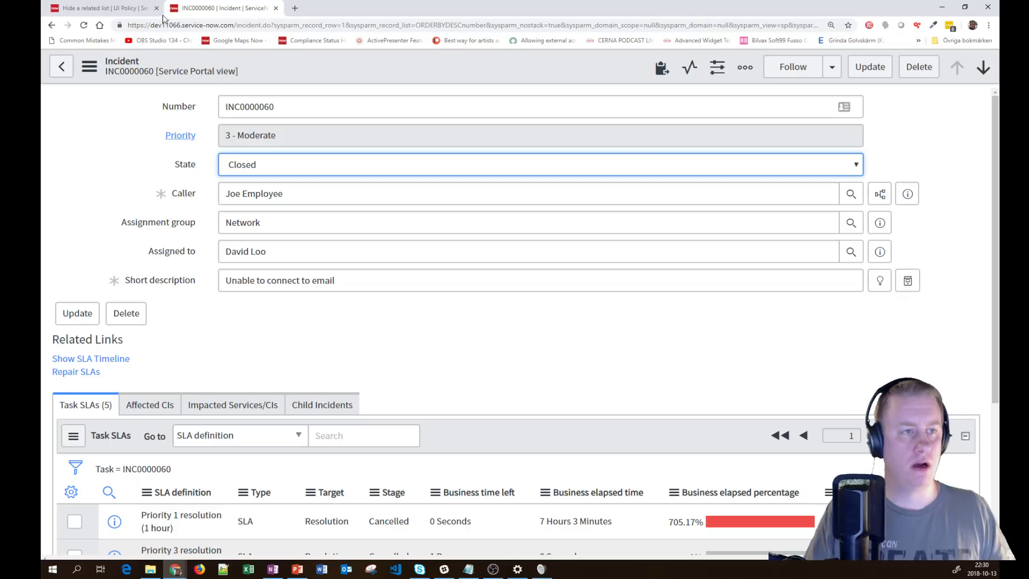
# Clear the Active checkbox on the 'Hide a related list' policy and update it
pyautogui.click(110, 11)
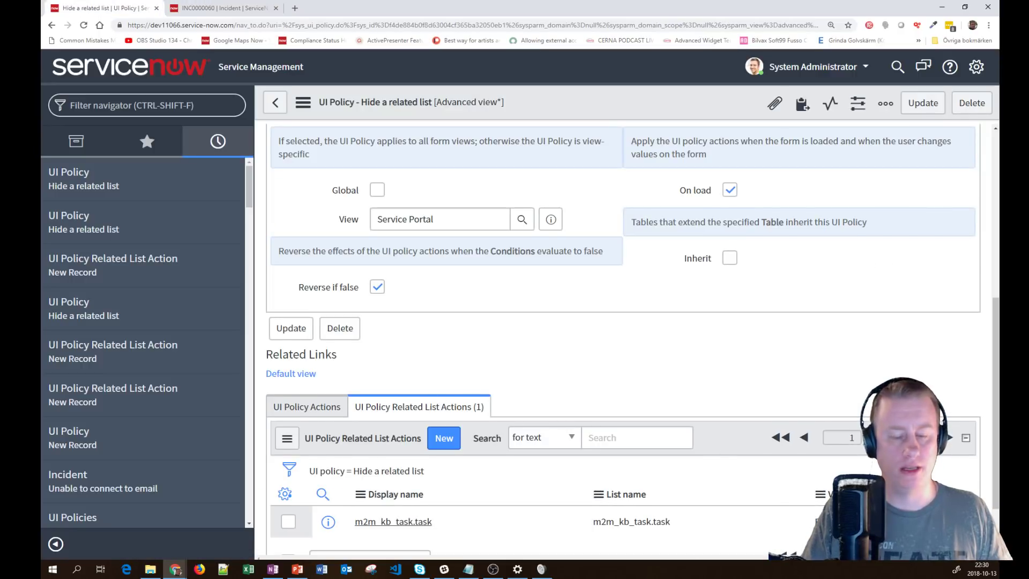
pyautogui.scroll(5, 624, 217)
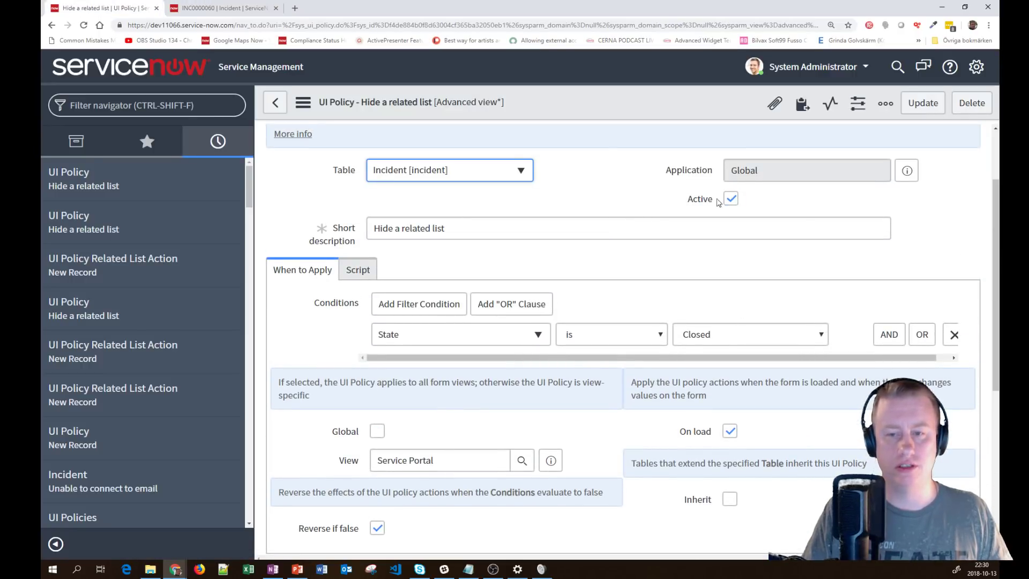
pyautogui.click(731, 199)
pyautogui.click(923, 103)
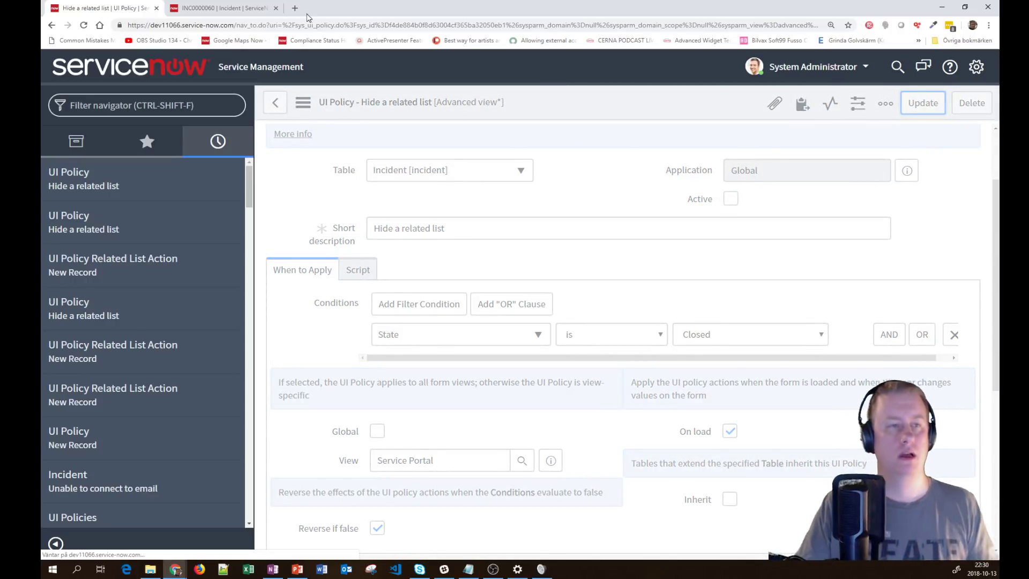
# Set incident INC0000060 to View > Default view, then return to the 'Hide a related list' policy
pyautogui.click(236, 8)
pyautogui.rightClick(365, 65)
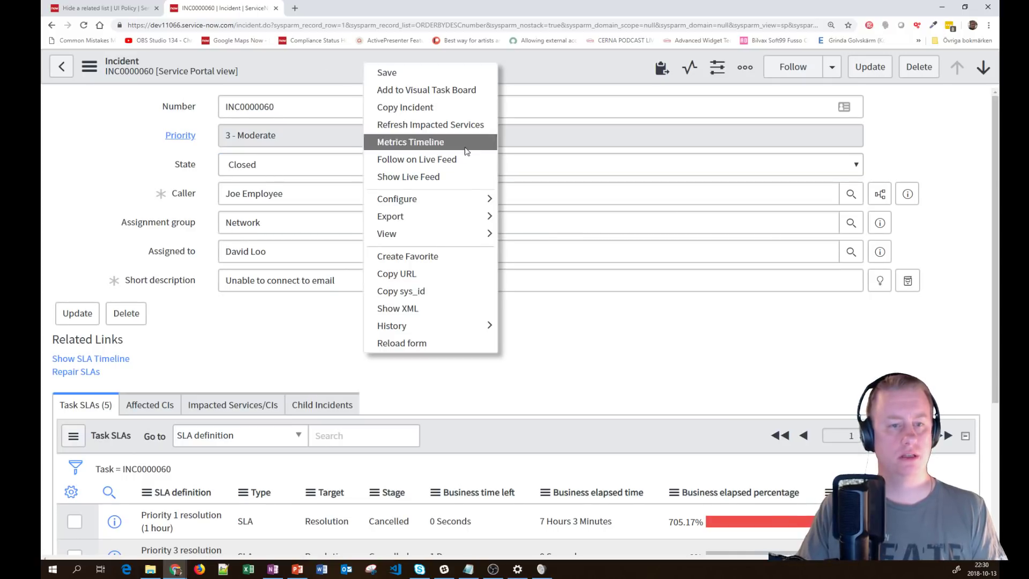
pyautogui.moveTo(468, 206)
pyautogui.moveTo(469, 224)
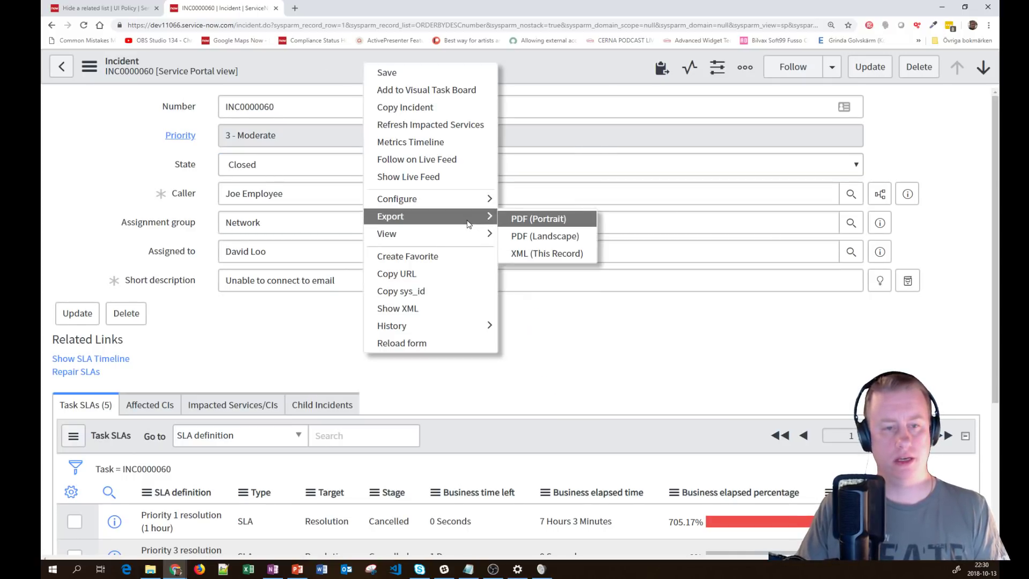
pyautogui.click(529, 235)
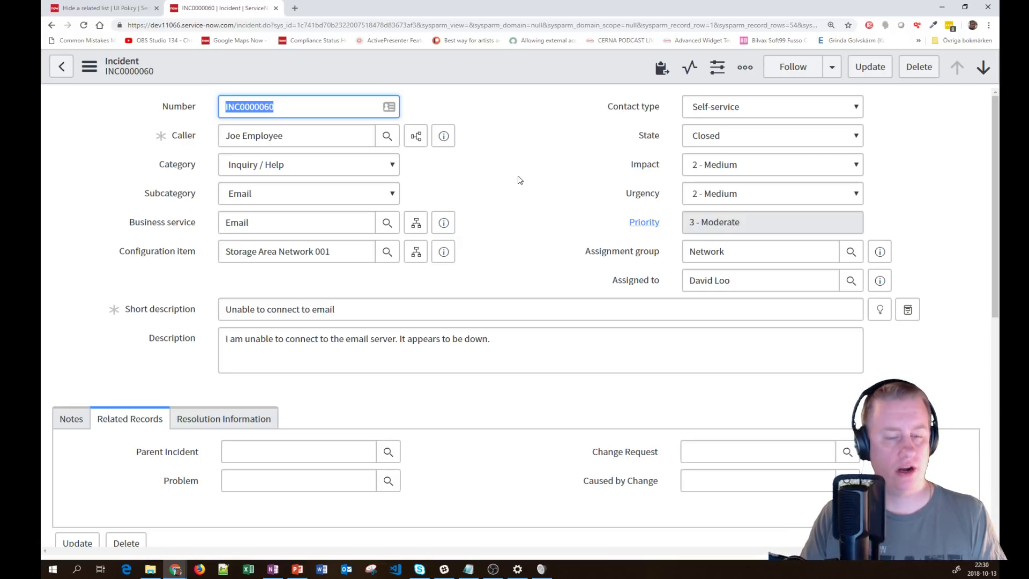
pyautogui.click(92, 8)
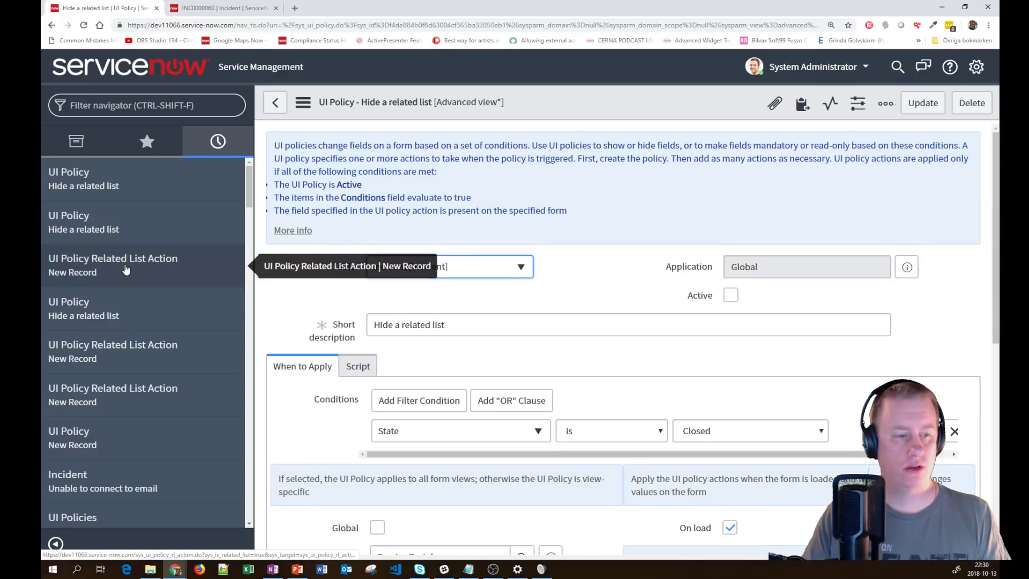
# Create a new UI policy record and begin its short description
pyautogui.click(104, 446)
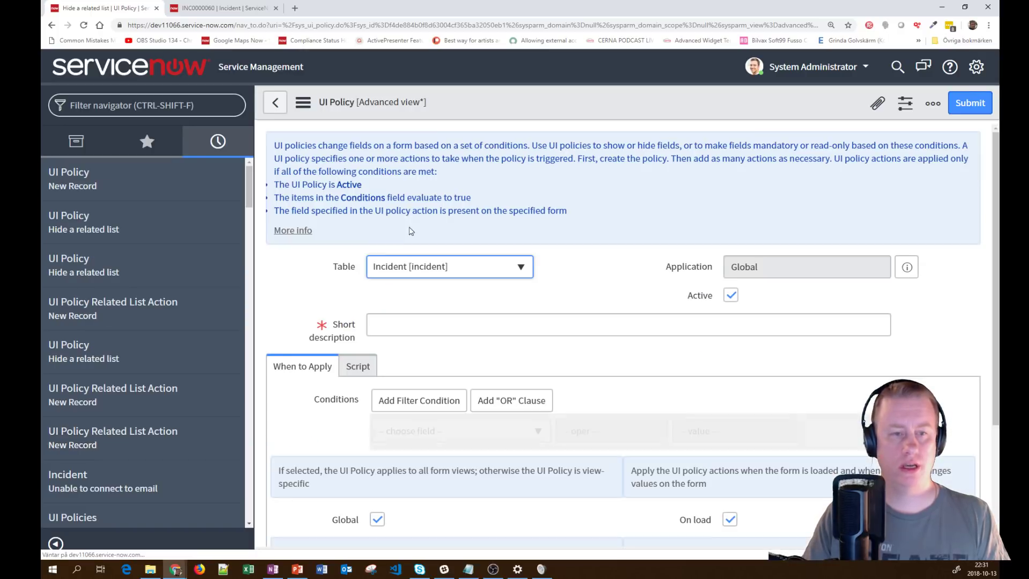
pyautogui.click(426, 324)
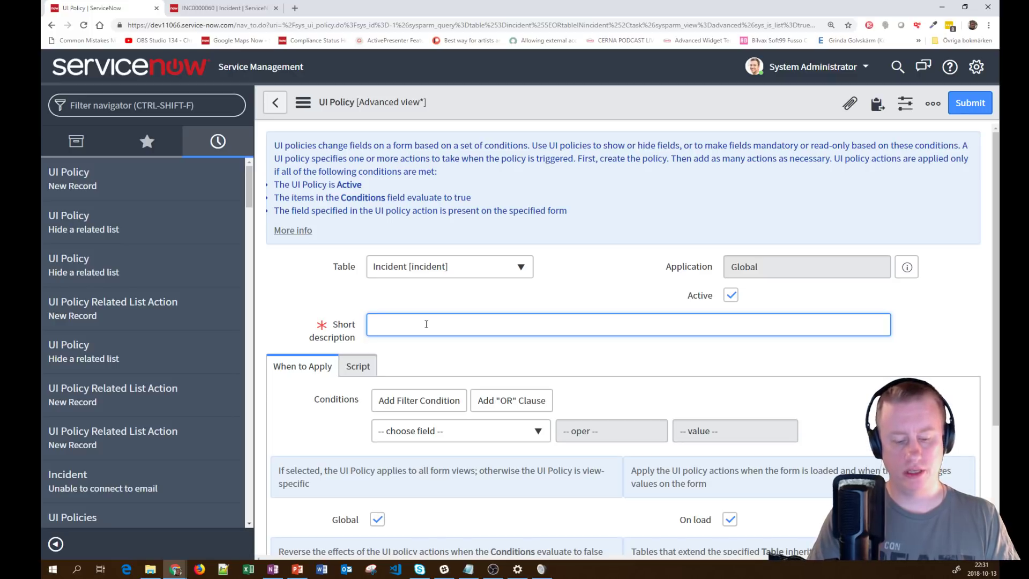
pyautogui.write('Clkea')
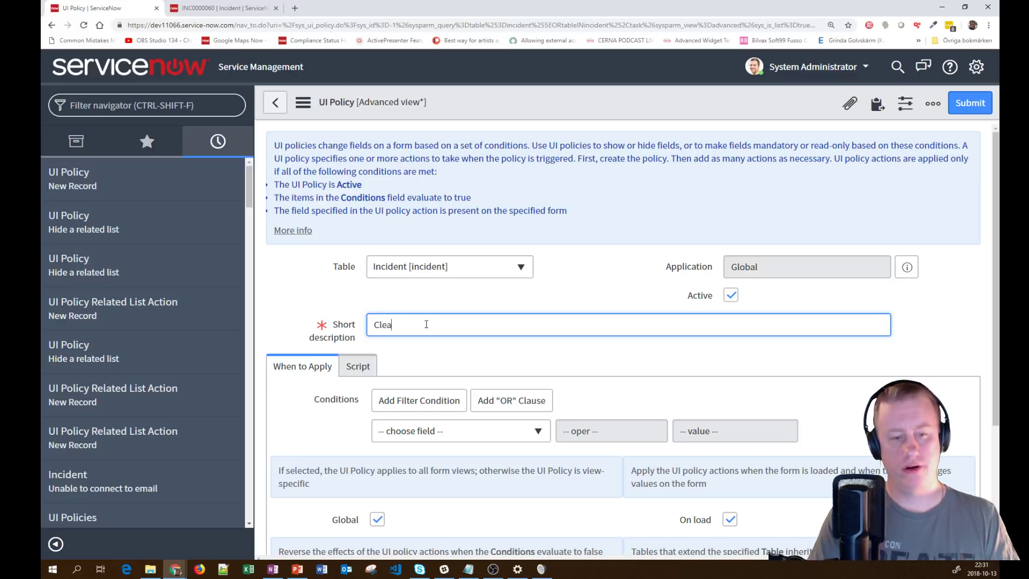
pyautogui.write('ssigned to')
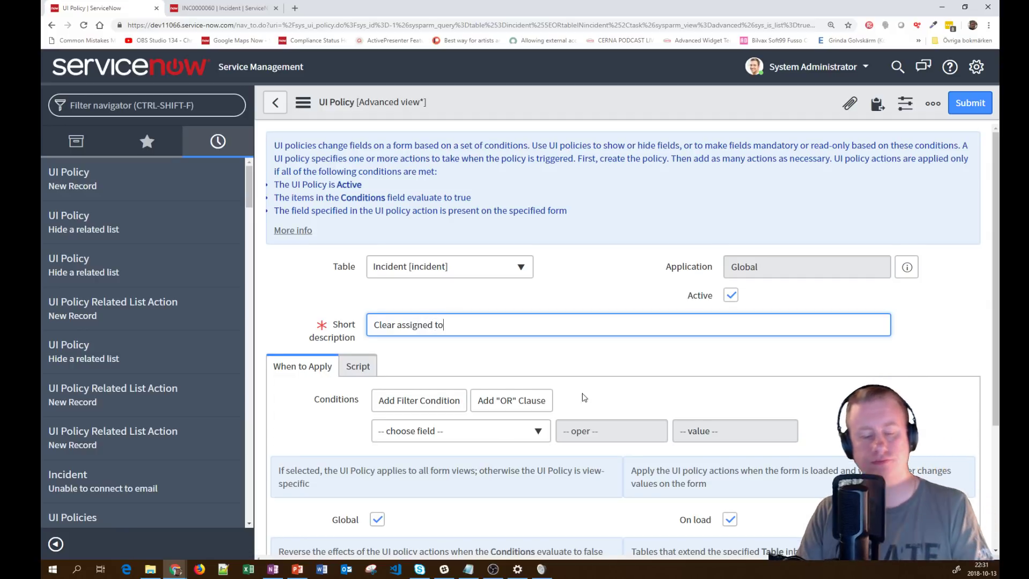
pyautogui.scroll(-1, 562, 395)
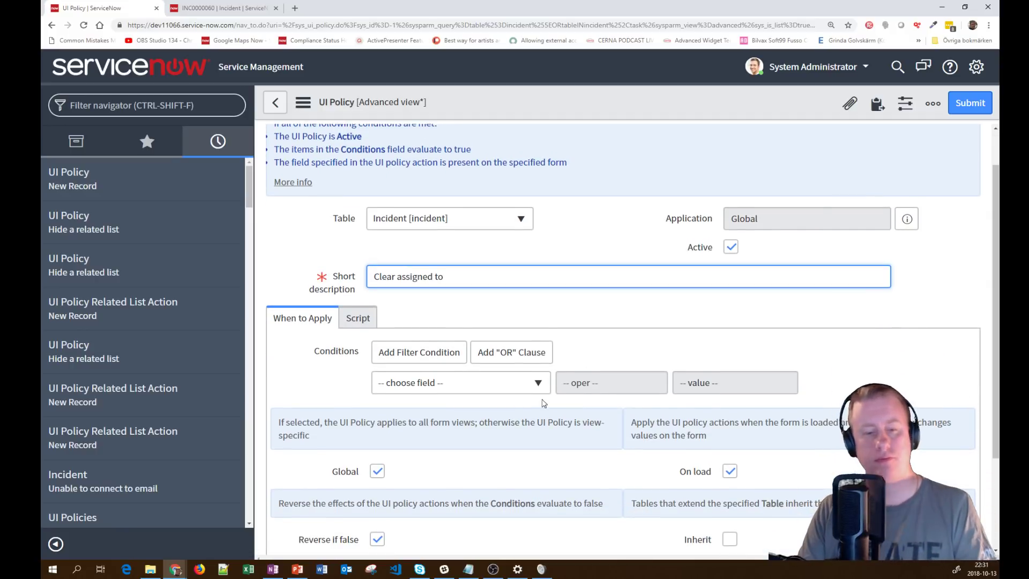
# Add the condition Priority is 2 - High and finish the description 'Clear assigned to when Priority is 2'
pyautogui.click(531, 396)
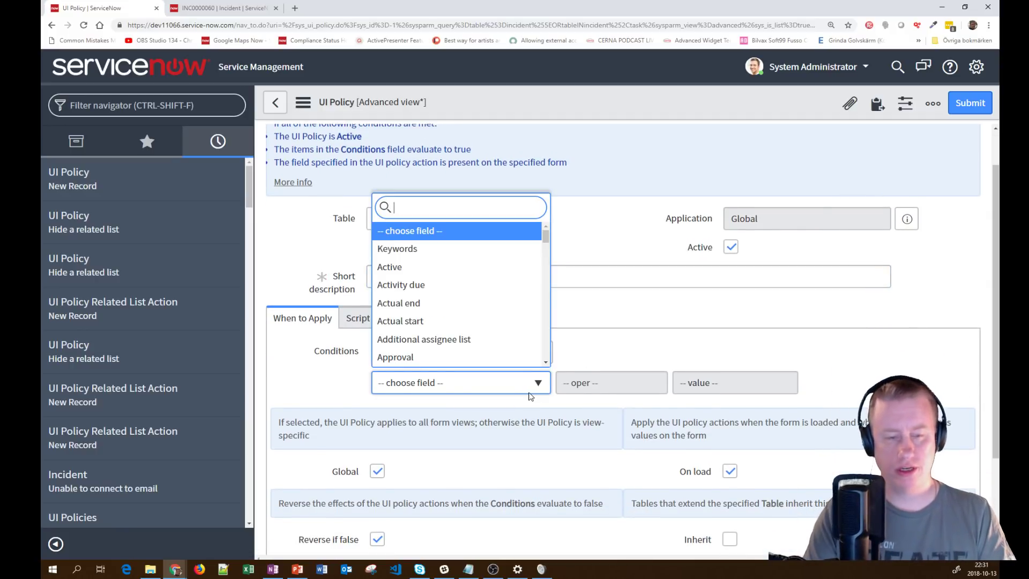
pyautogui.write('pri')
pyautogui.press('Return')
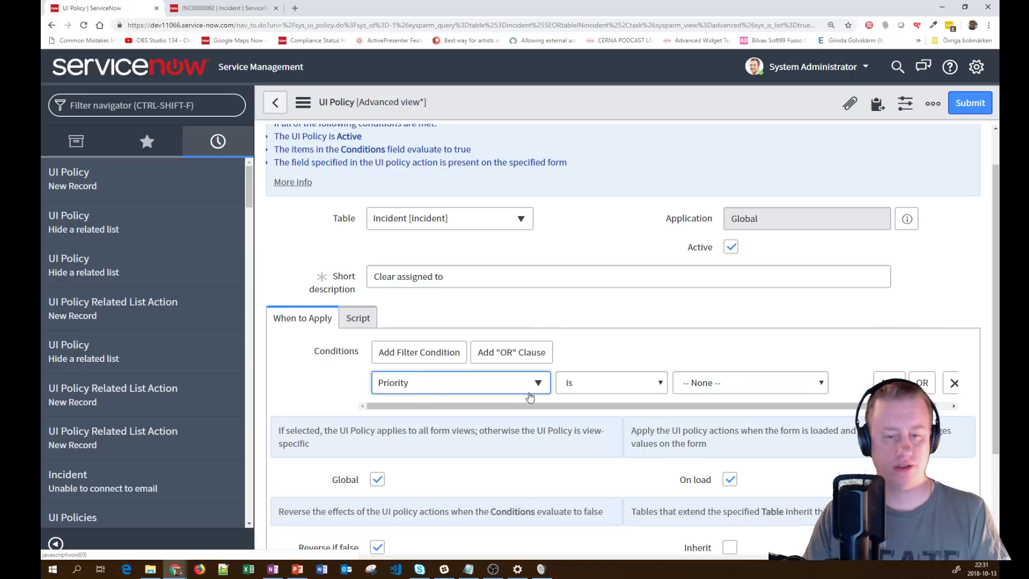
pyautogui.click(745, 382)
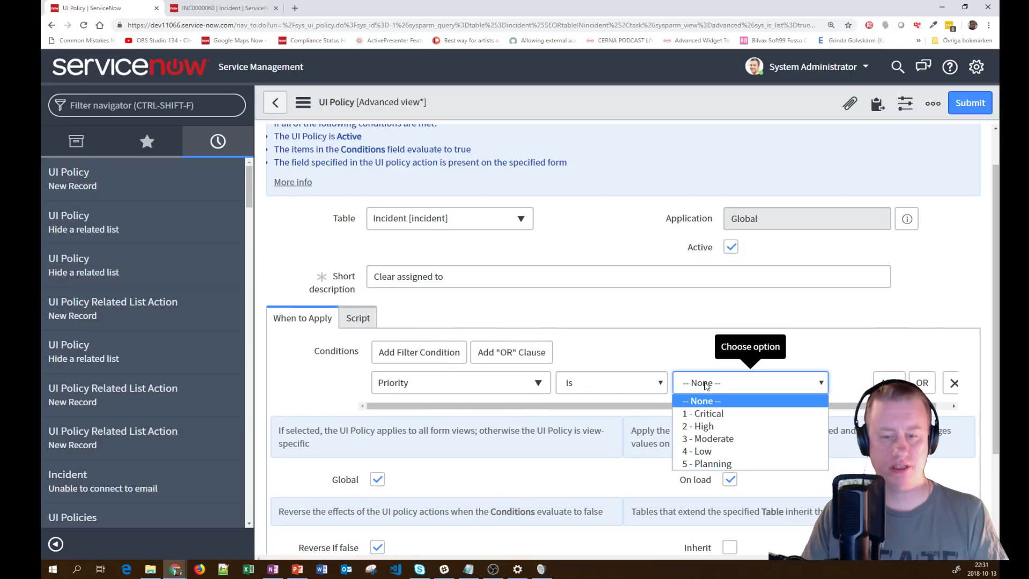
pyautogui.click(734, 426)
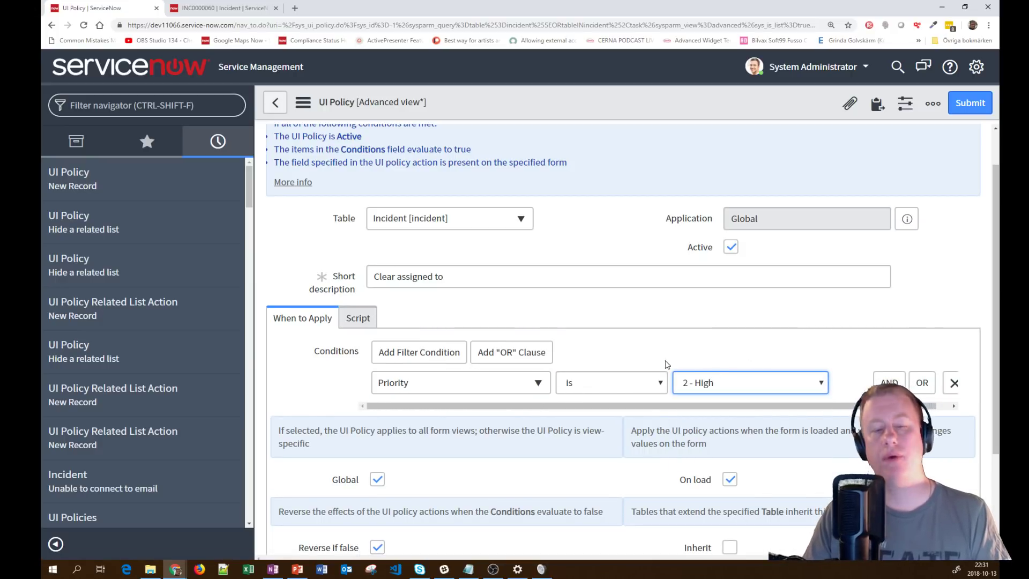
pyautogui.click(461, 277)
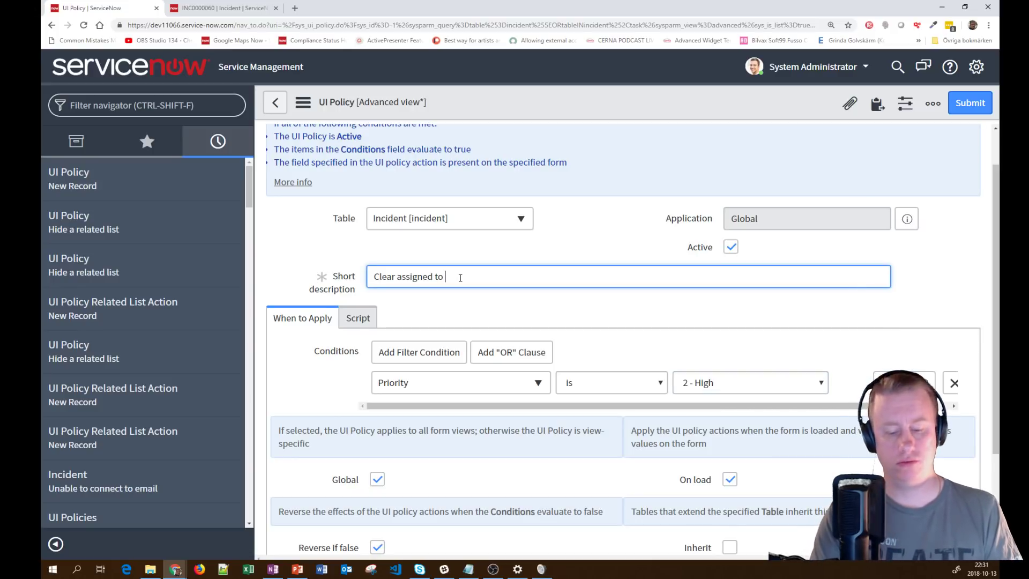
pyautogui.write('when Priority is 2')
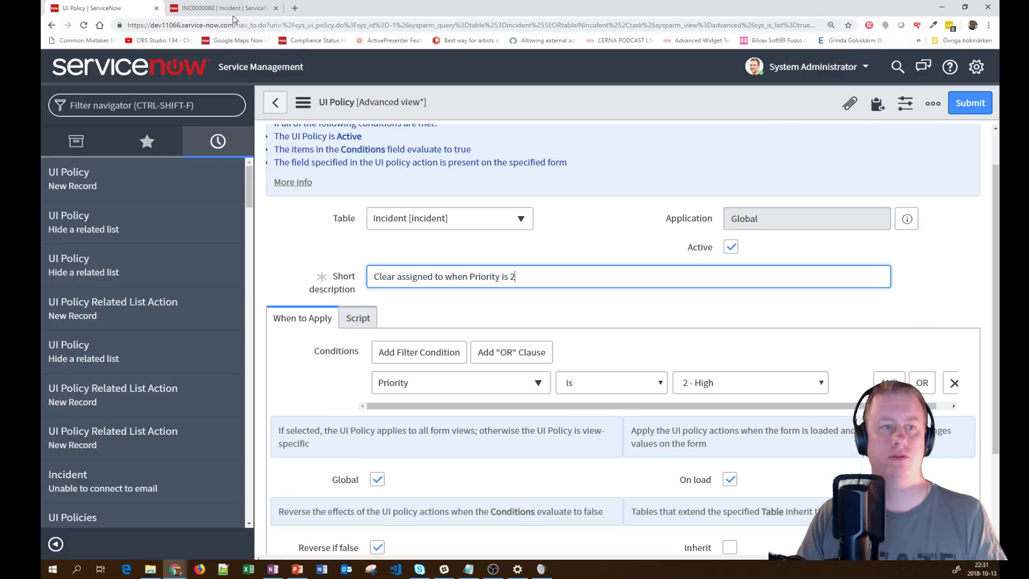
# Save the 'Clear assigned to when Priority is 2' policy from the form header menu
pyautogui.rightClick(574, 109)
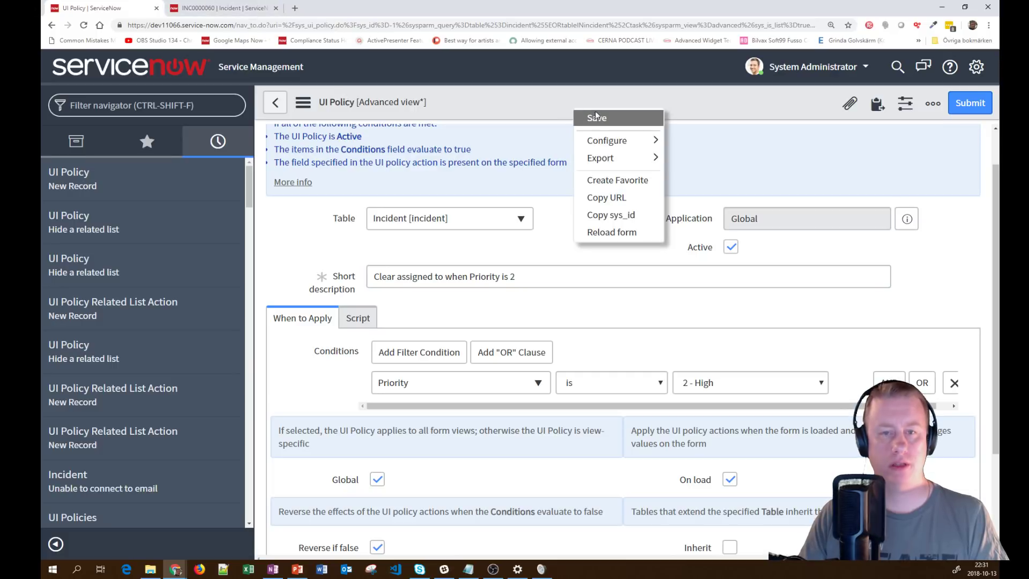
pyautogui.click(596, 116)
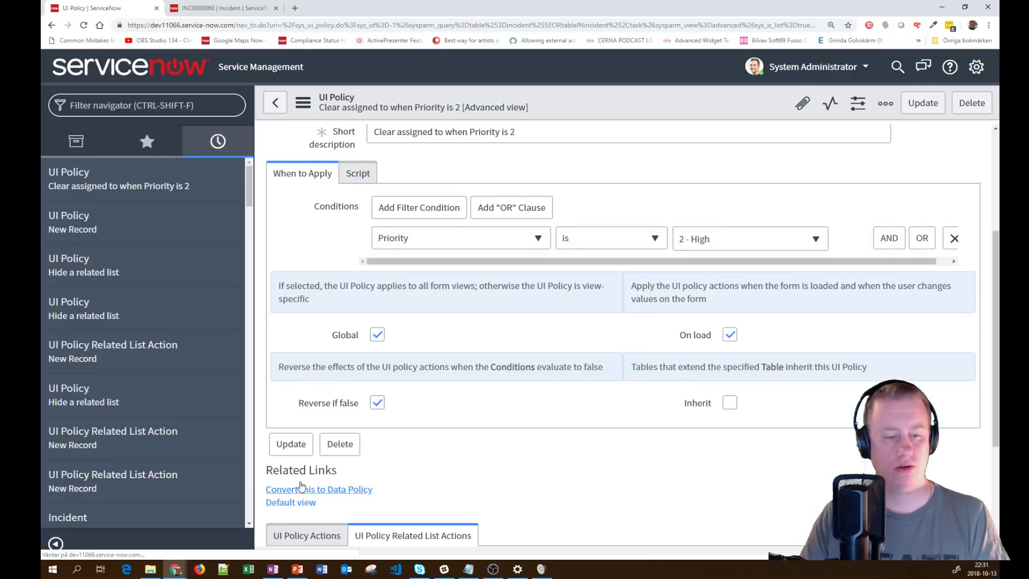
pyautogui.scroll(-3, 307, 367)
# Create a new UI policy action with Clear the field value checked
pyautogui.click(310, 343)
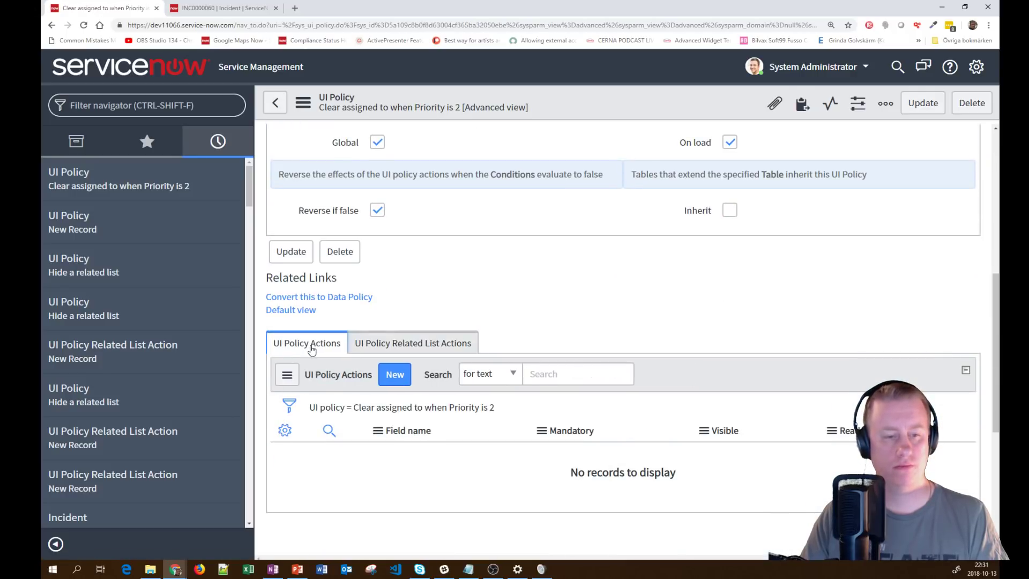
pyautogui.click(395, 376)
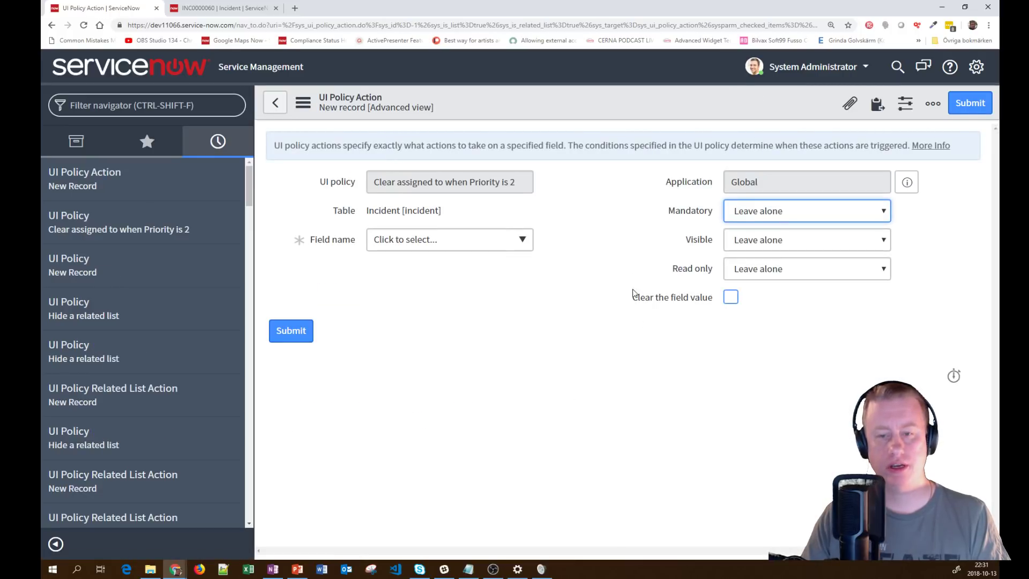
pyautogui.moveTo(632, 300); pyautogui.dragTo(701, 303)
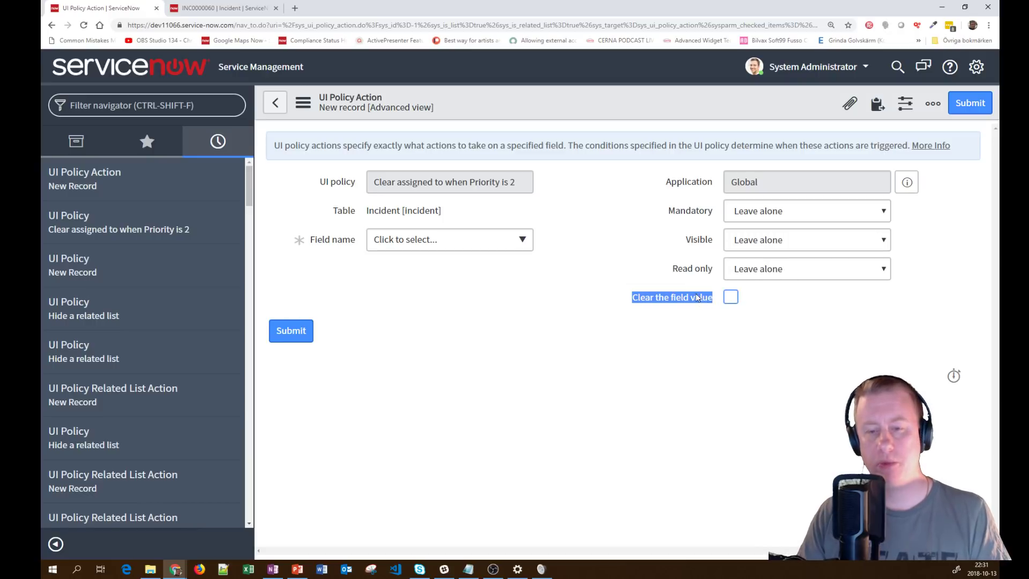
pyautogui.click(731, 298)
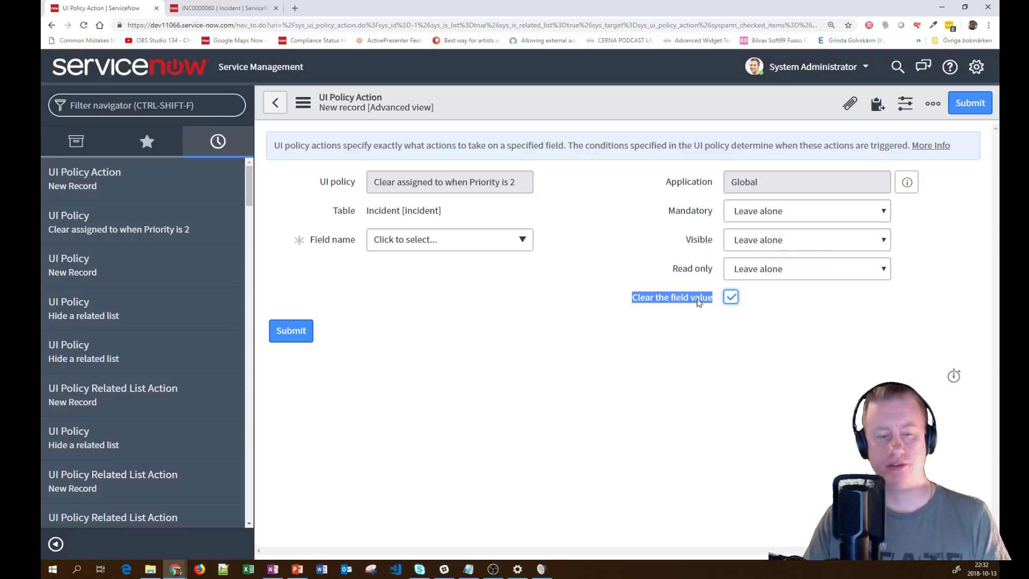
pyautogui.click(291, 331)
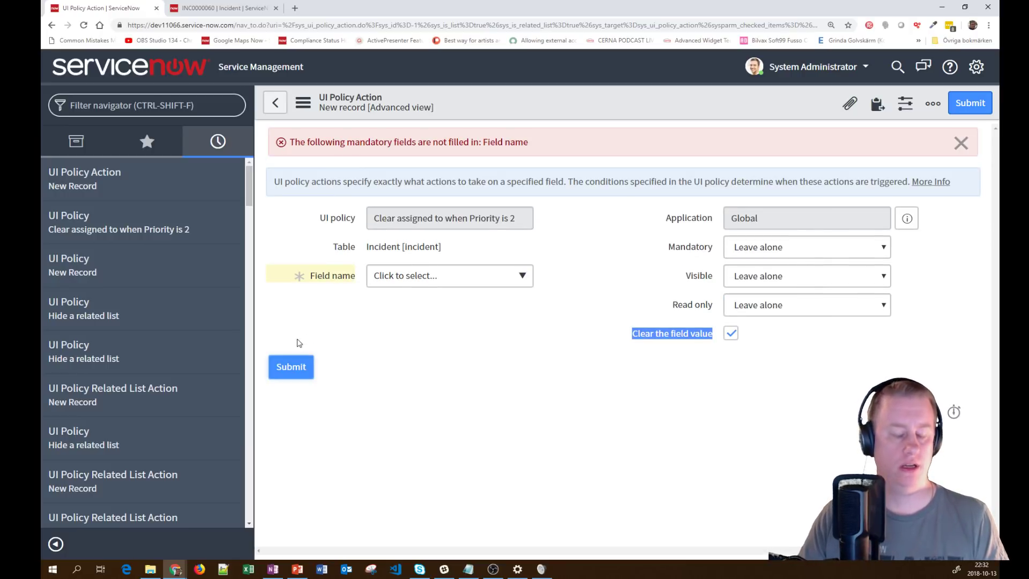
# Set the action's Field name to Assigned to, submit it, and return to INC0000060
pyautogui.click(437, 283)
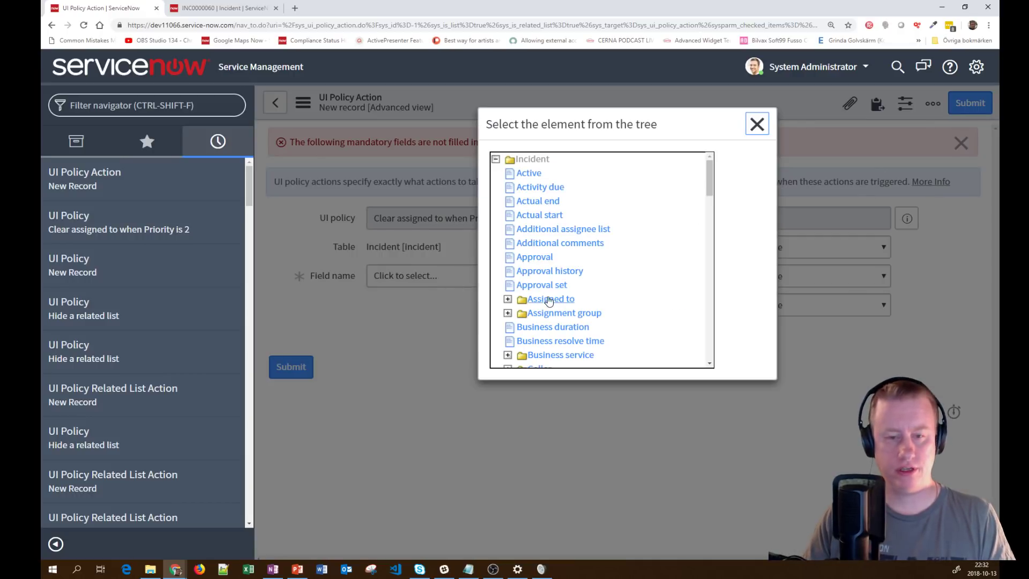
pyautogui.click(549, 302)
pyautogui.click(307, 367)
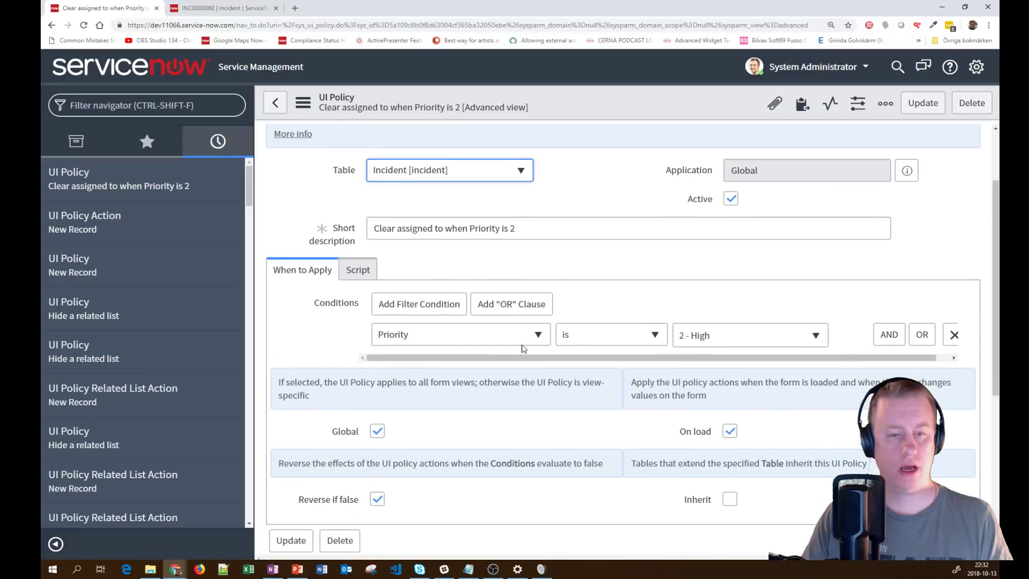
pyautogui.scroll(-5, 558, 279)
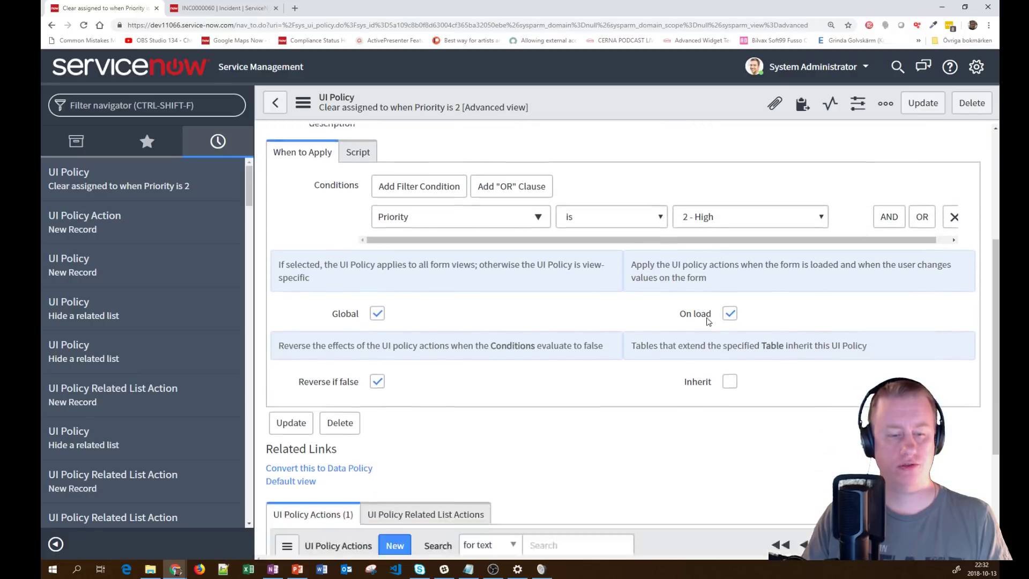
pyautogui.scroll(5, 590, 375)
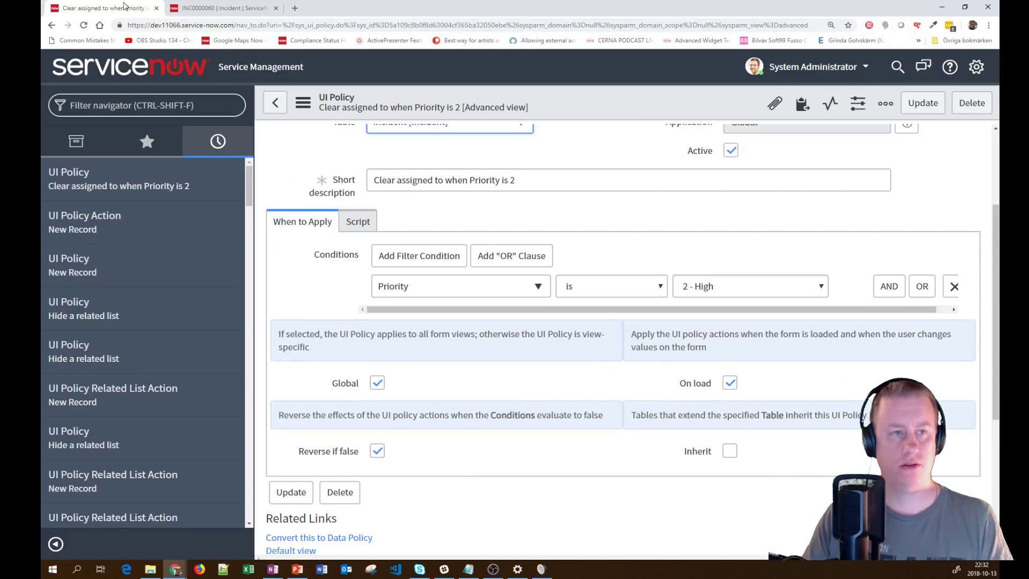
pyautogui.click(219, 8)
# Reload INC0000060 and switch Impact to 1 - High, then 3 - Low, checking Assigned to
pyautogui.rightClick(510, 68)
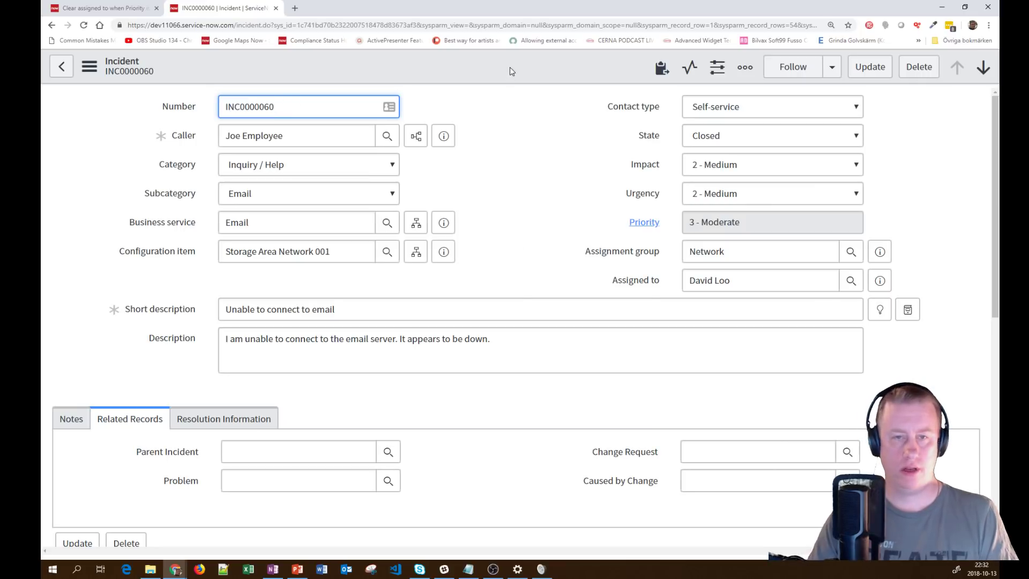
pyautogui.click(561, 349)
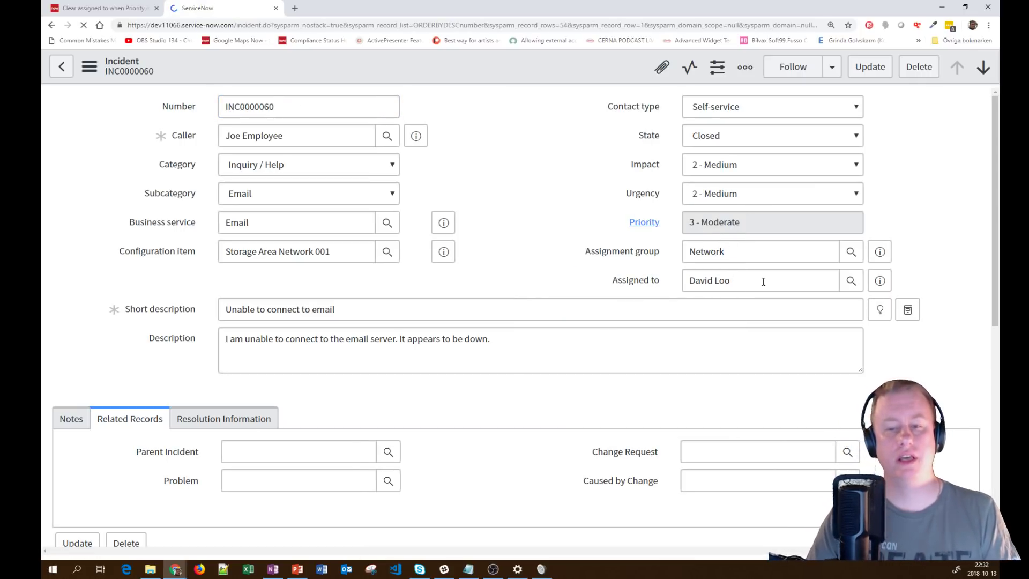
pyautogui.click(707, 164)
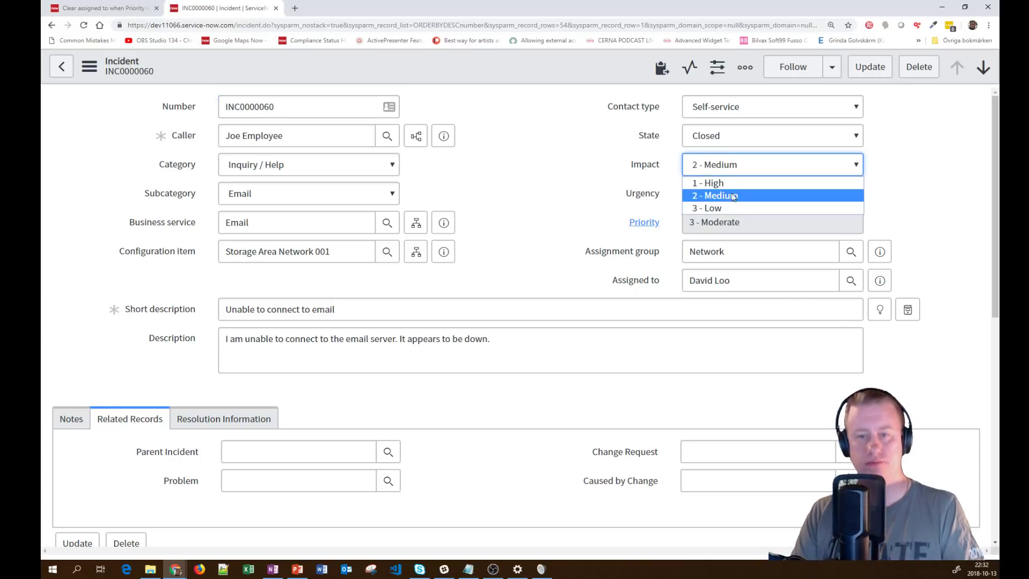
pyautogui.click(735, 184)
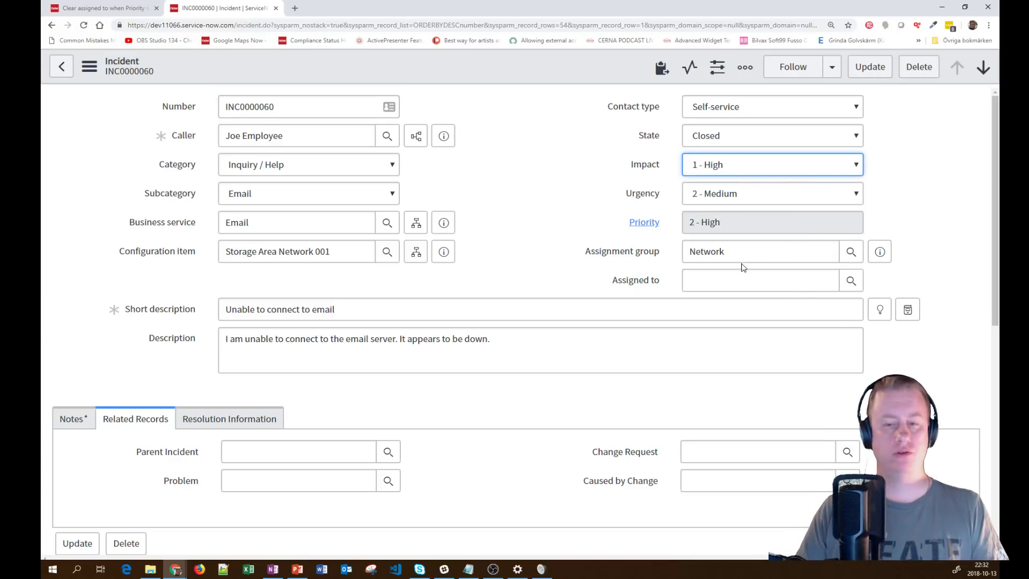
pyautogui.click(733, 172)
pyautogui.click(736, 203)
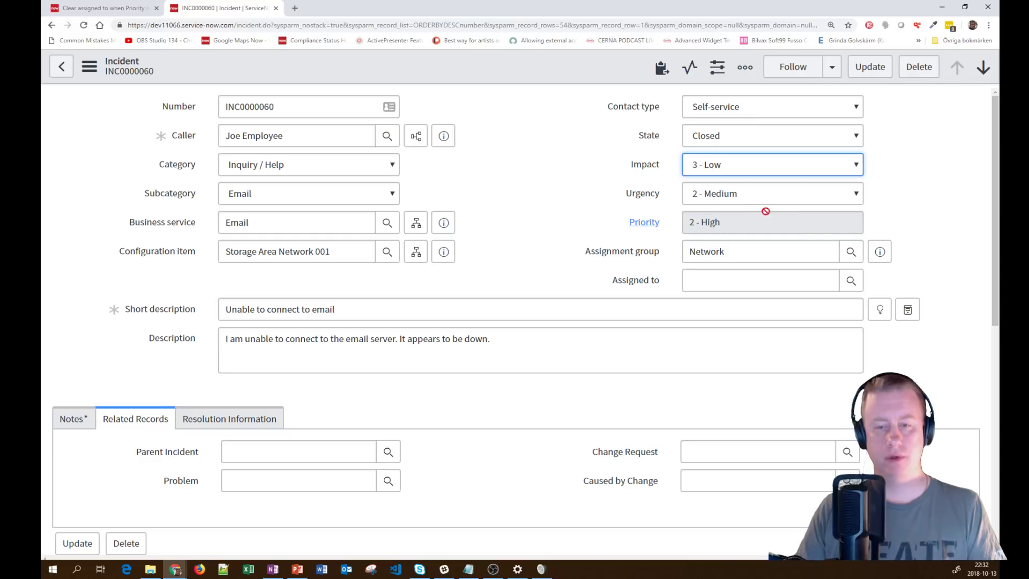
pyautogui.click(748, 285)
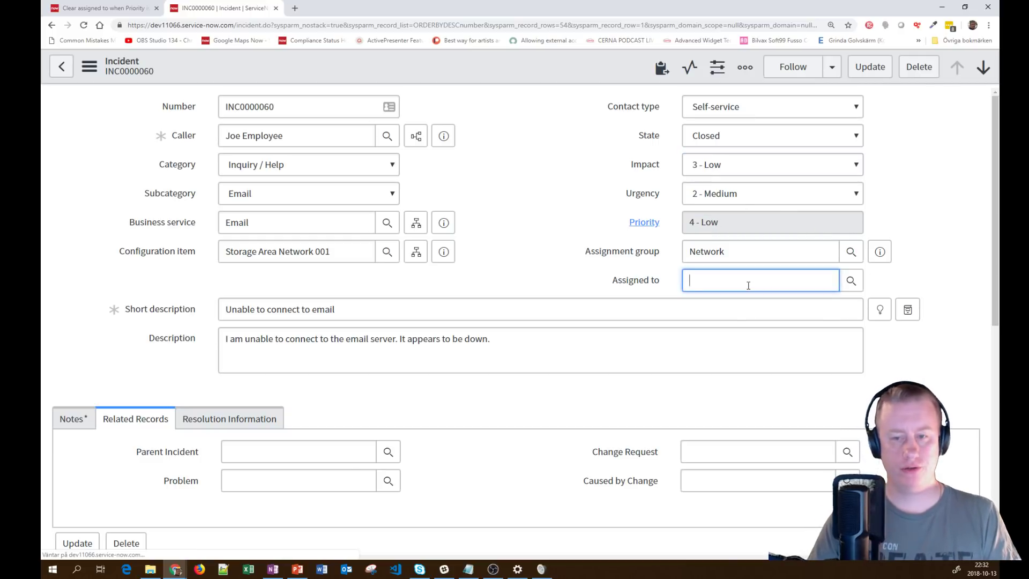
# Set Impact to 1 - High and re-enter the assignee in Assigned to
pyautogui.click(713, 171)
pyautogui.click(718, 182)
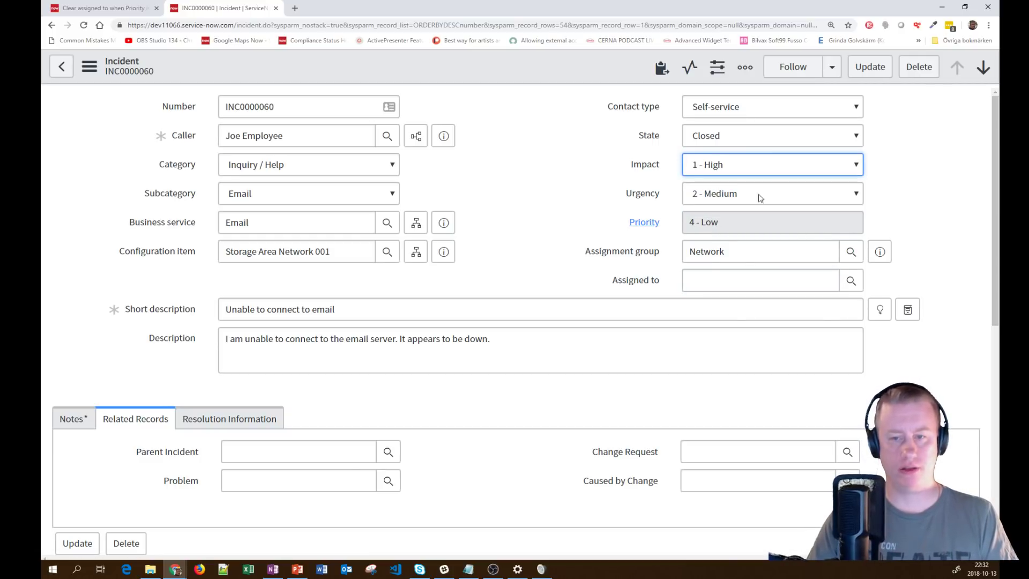
pyautogui.click(720, 282)
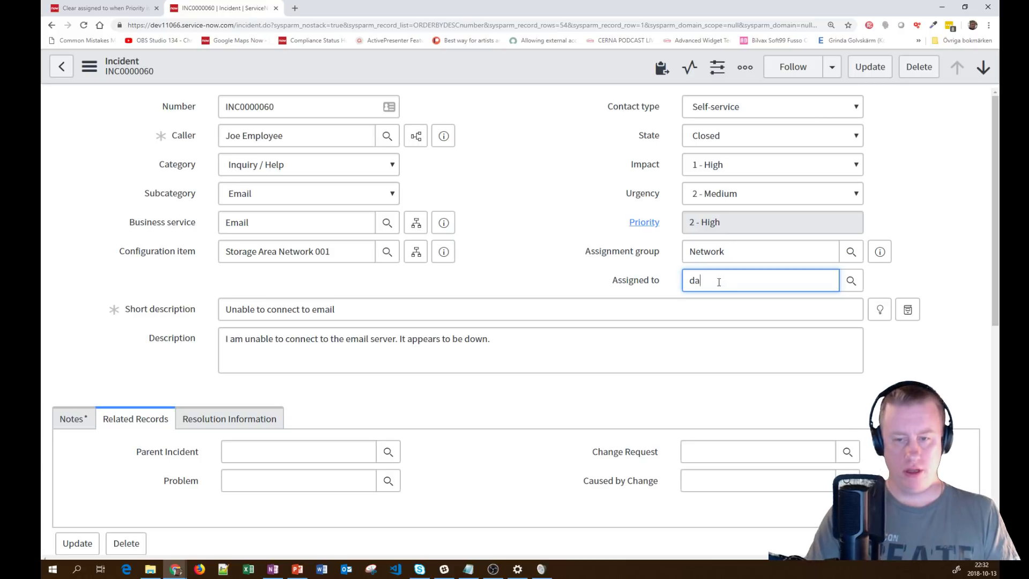
pyautogui.write('da')
pyautogui.press('Down')
pyautogui.press('Return')
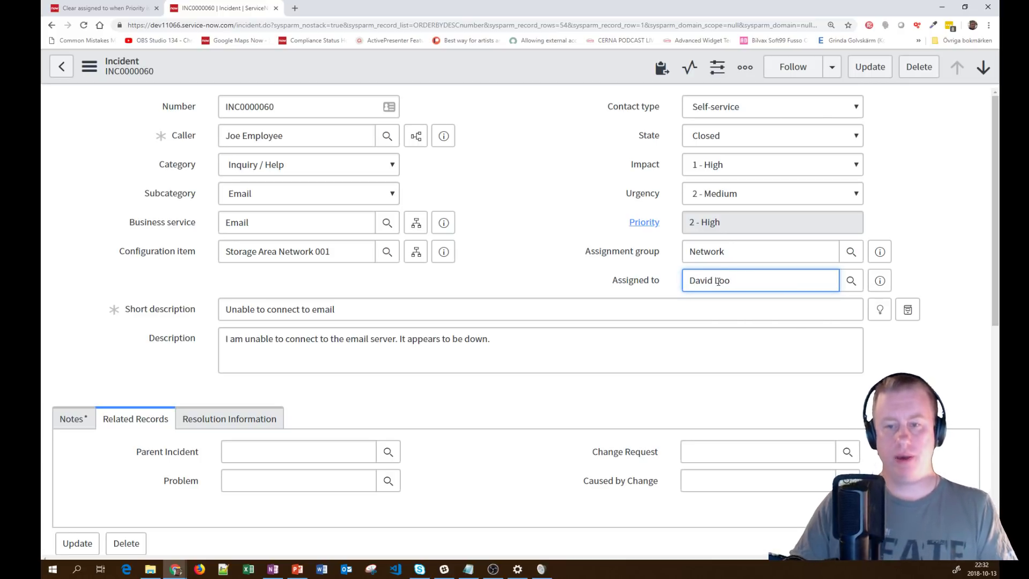
# Repeat the test with Impact 3 - Low then 1 - High, and re-select the assignee before saving
pyautogui.click(750, 166)
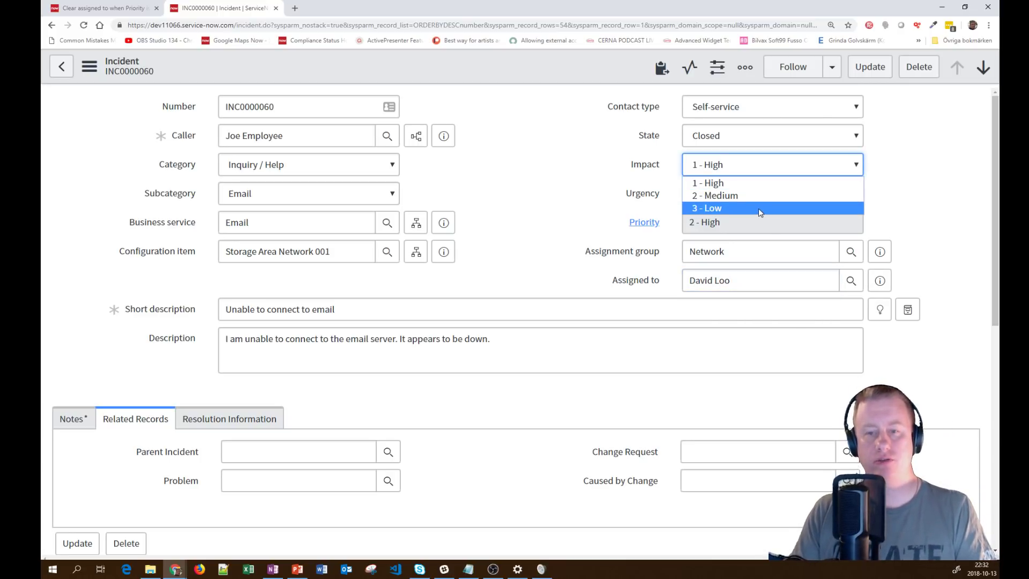
pyautogui.click(760, 210)
pyautogui.click(750, 169)
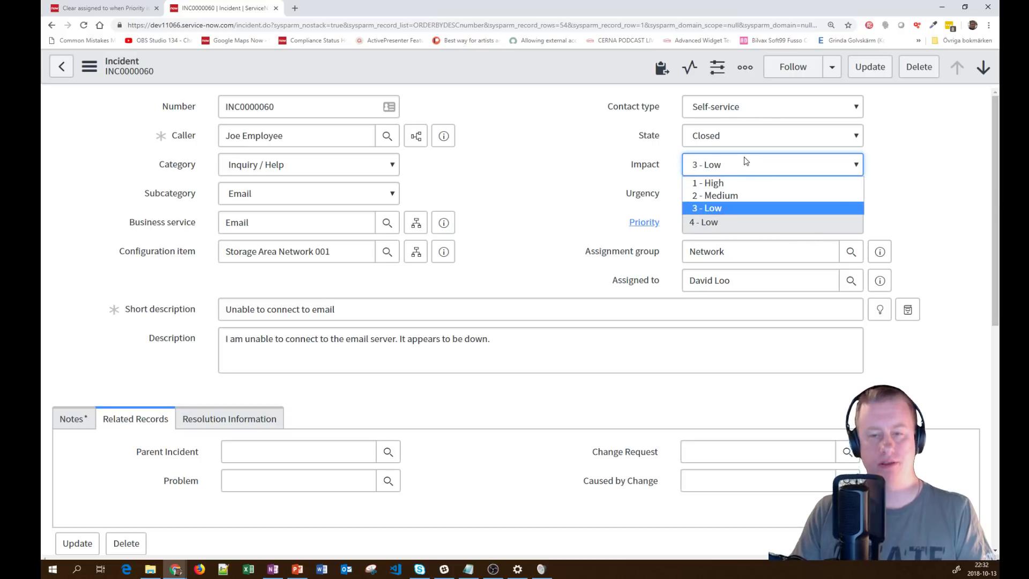
pyautogui.click(740, 179)
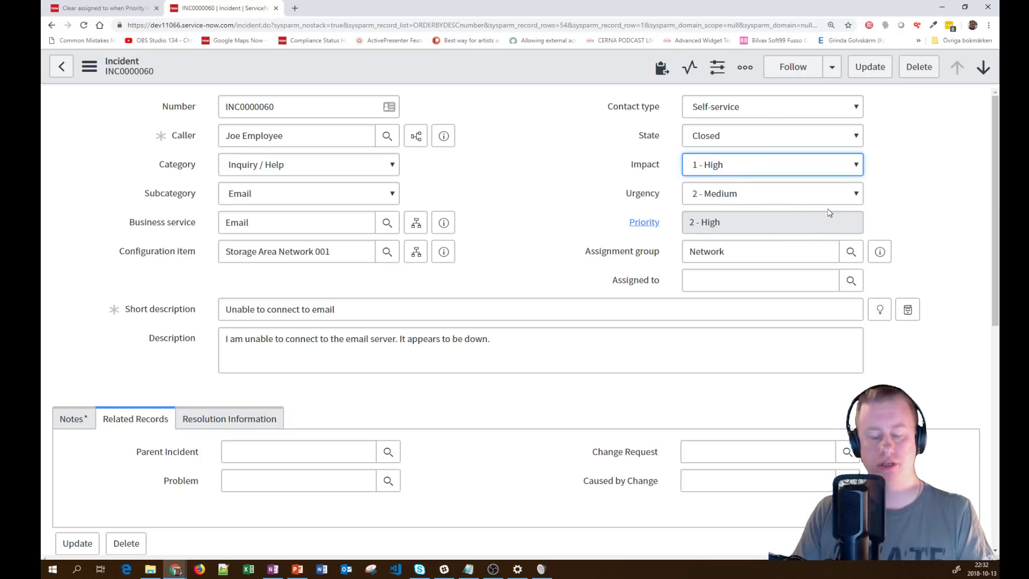
pyautogui.click(734, 286)
pyautogui.write('dav')
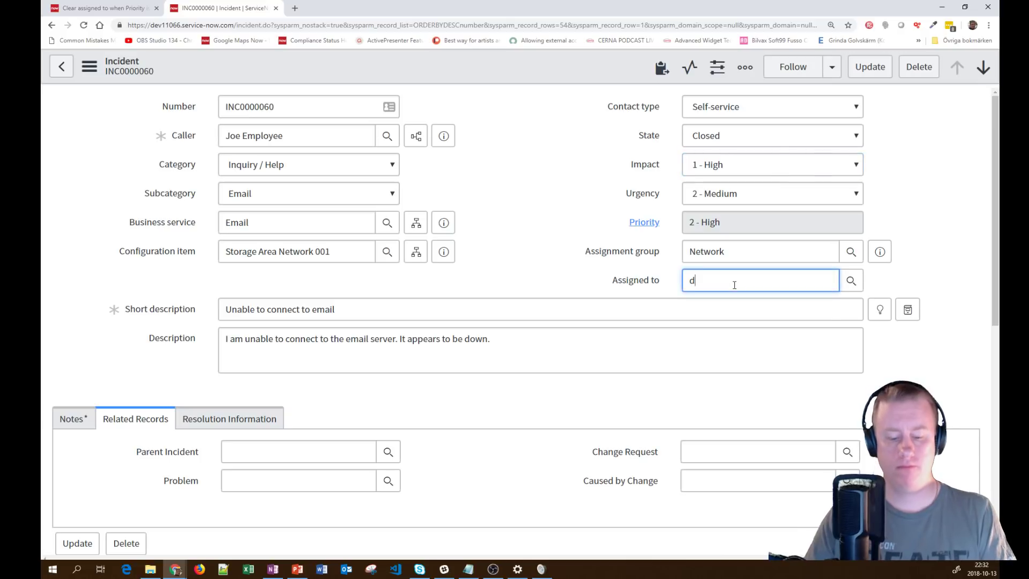
pyautogui.click(732, 311)
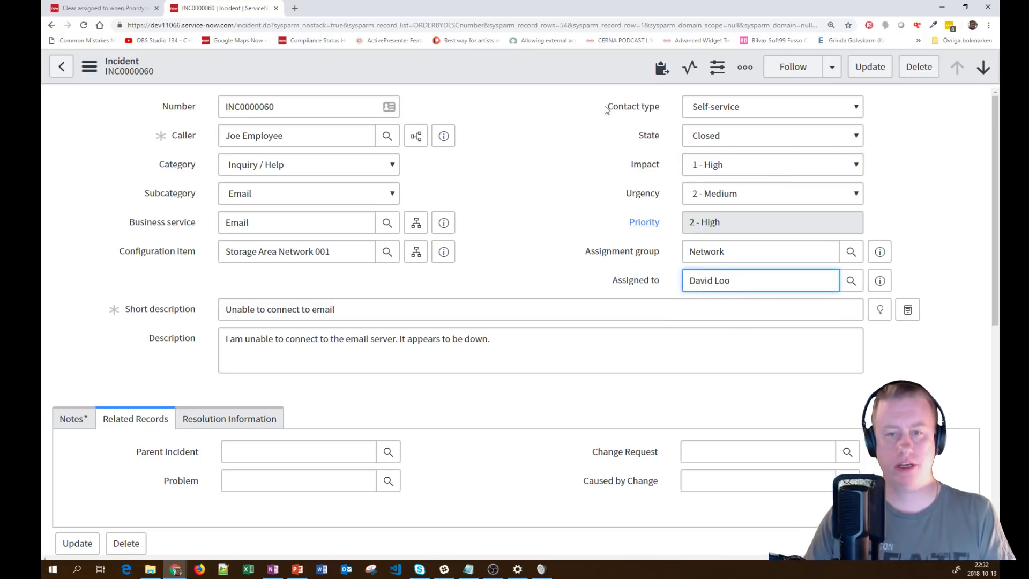
pyautogui.rightClick(582, 67)
# Add the work note 'sd' and save INC0000060, then return to the UI policy
pyautogui.click(603, 78)
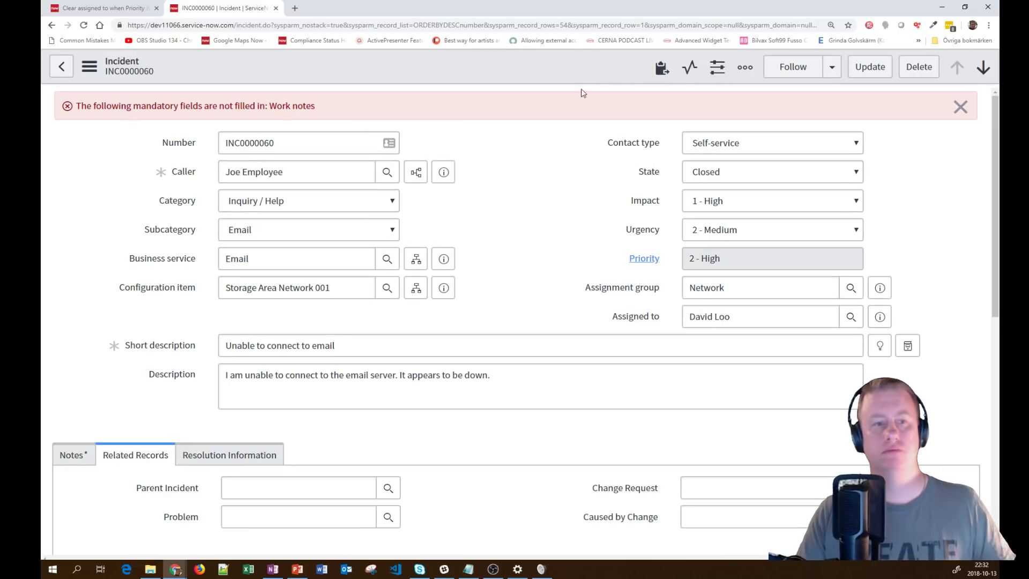
pyautogui.click(72, 454)
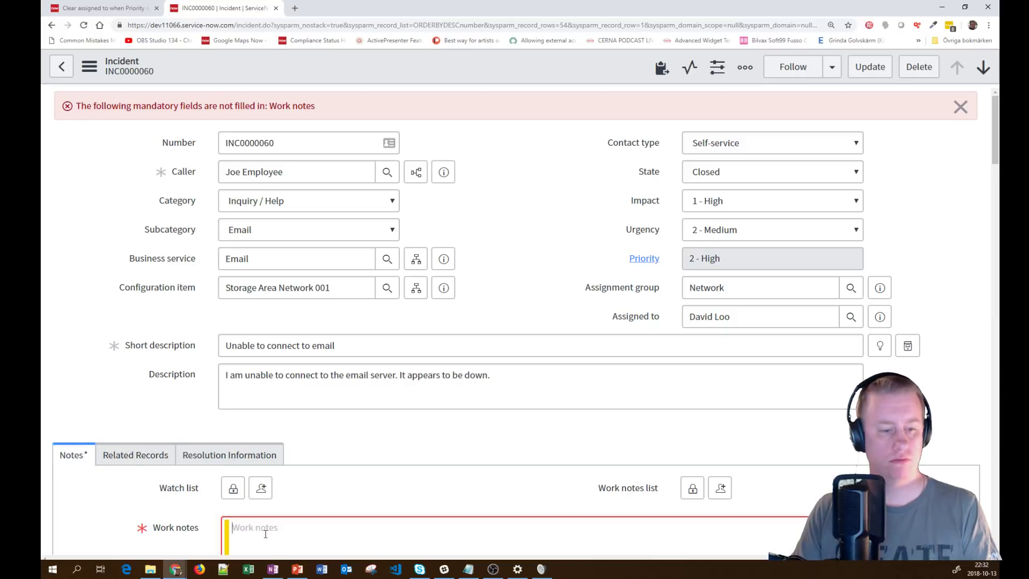
pyautogui.write('sd')
pyautogui.rightClick(467, 67)
pyautogui.click(481, 75)
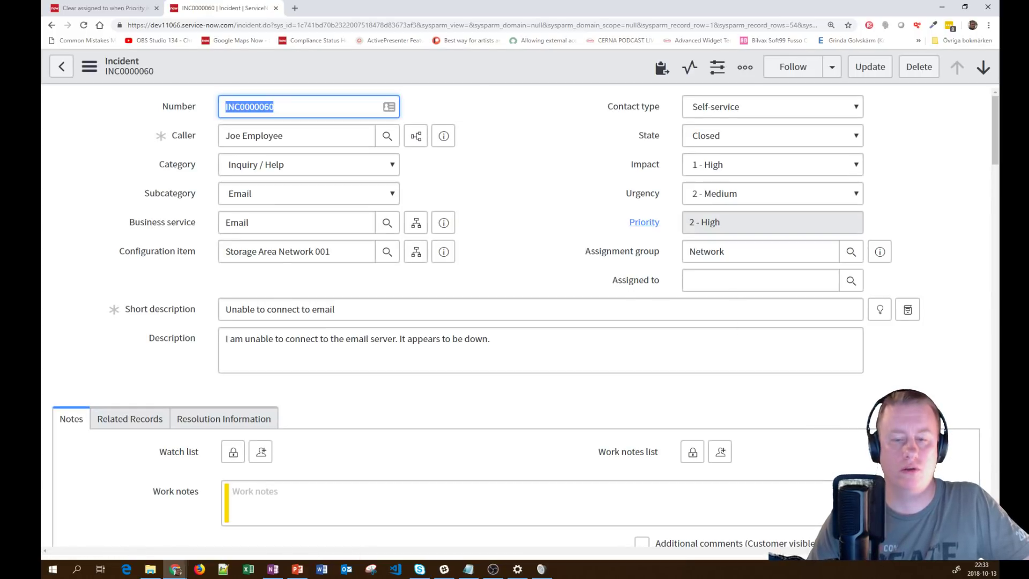
pyautogui.click(102, 8)
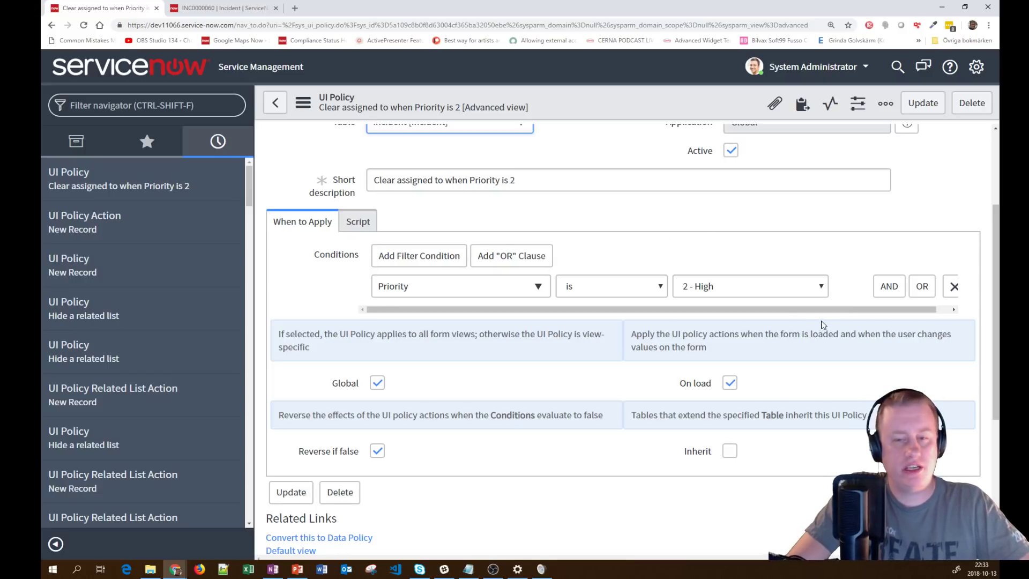
# Uncheck On load on the policy, save it, and return to incident INC0000060
pyautogui.moveTo(730, 383); pyautogui.dragTo(729, 423)
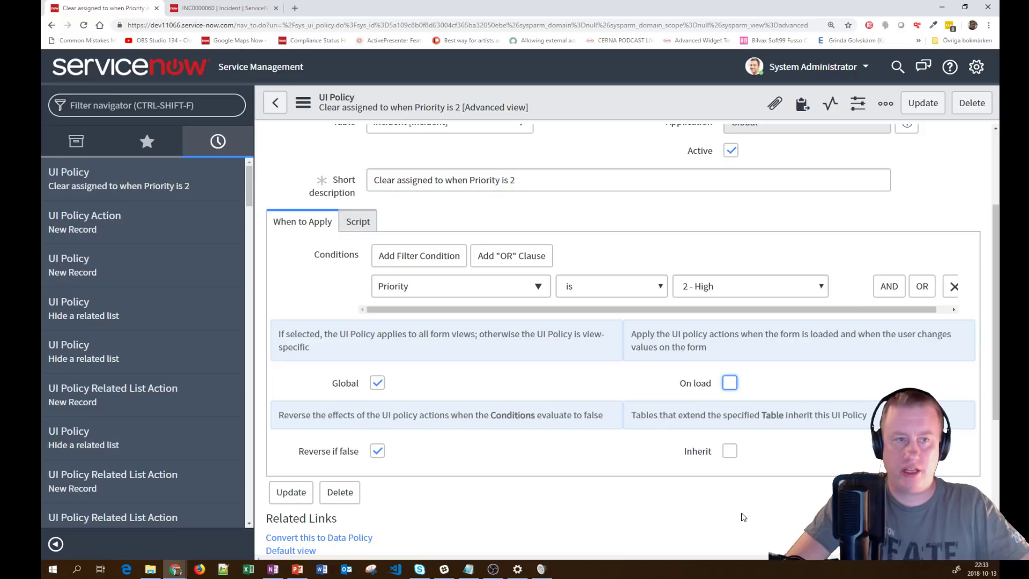
pyautogui.rightClick(591, 110)
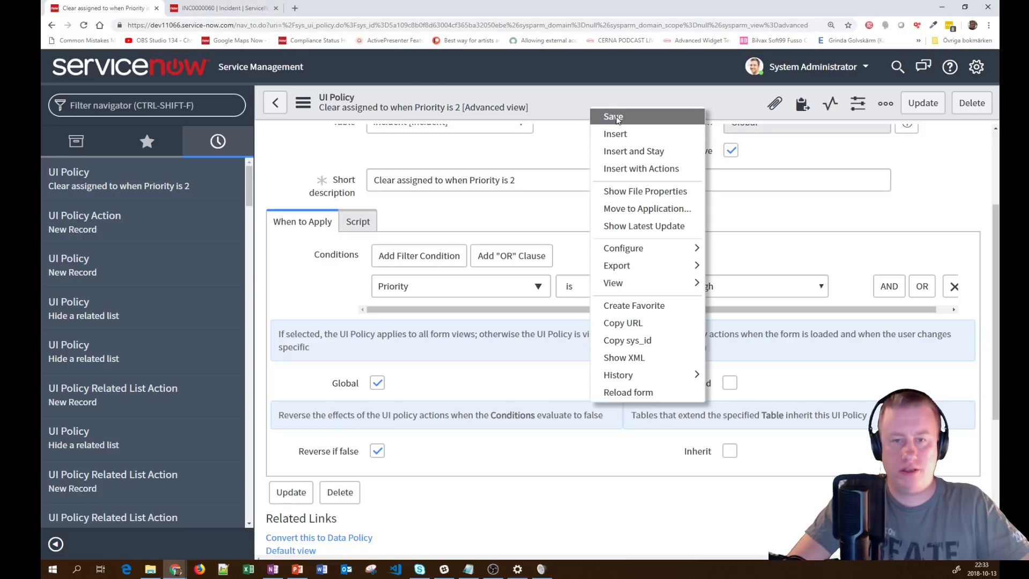
pyautogui.click(601, 113)
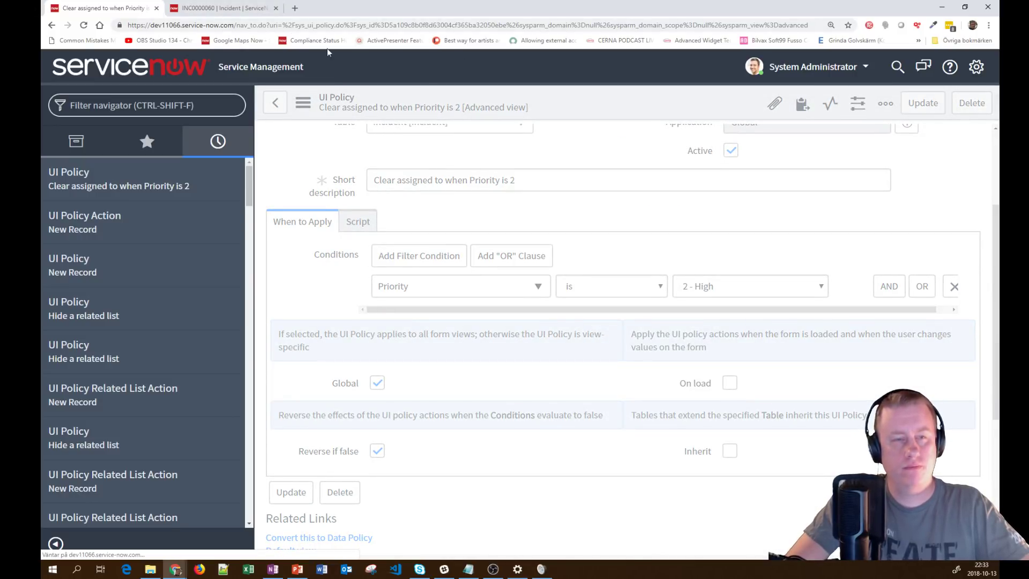
pyautogui.click(220, 9)
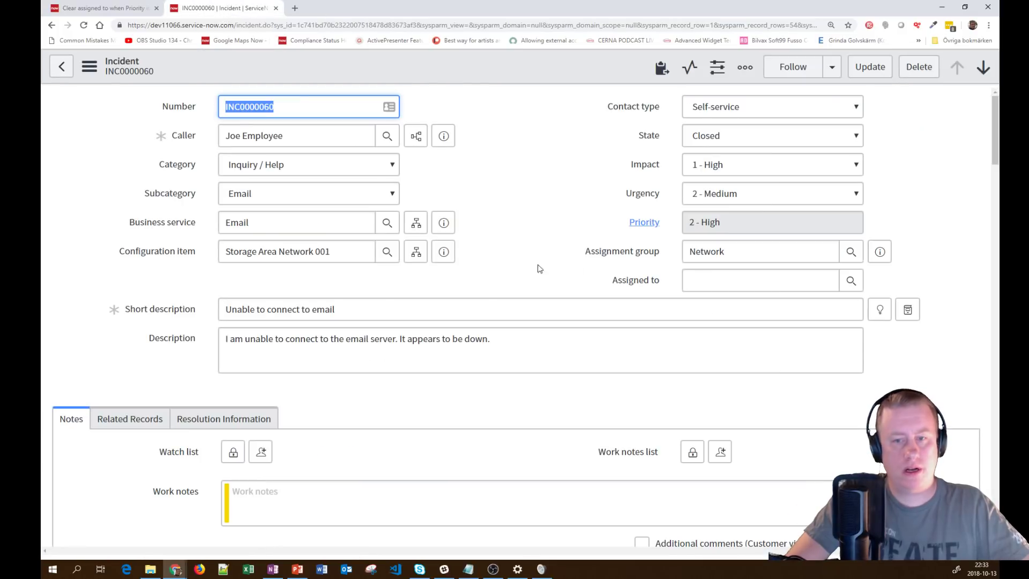
# Restore INC0000060's previous assignee in the Assigned to field
pyautogui.click(714, 281)
pyautogui.write('da')
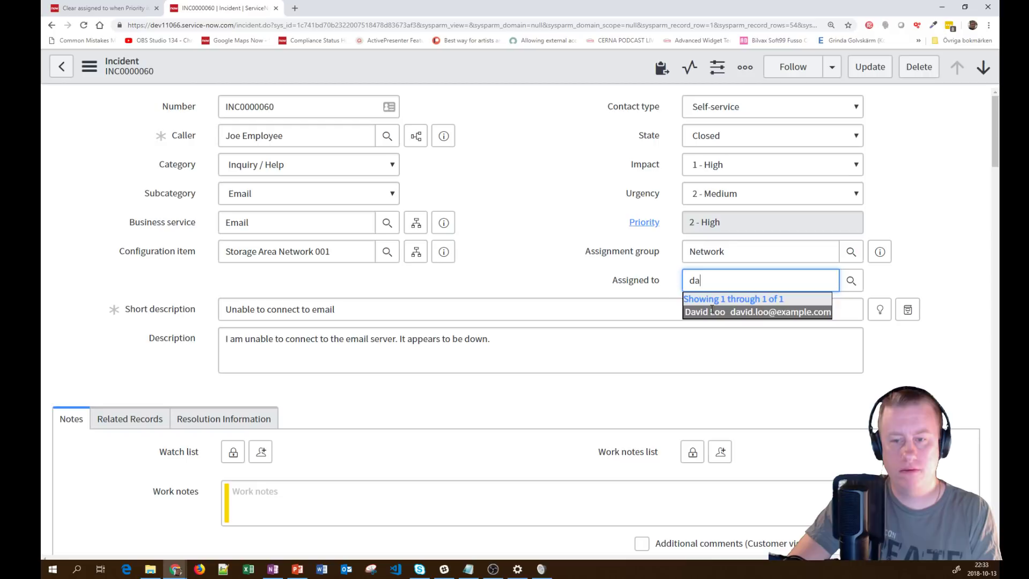
pyautogui.click(712, 311)
# Save the incident twice from the form header's context menu
pyautogui.rightClick(512, 70)
pyautogui.click(517, 78)
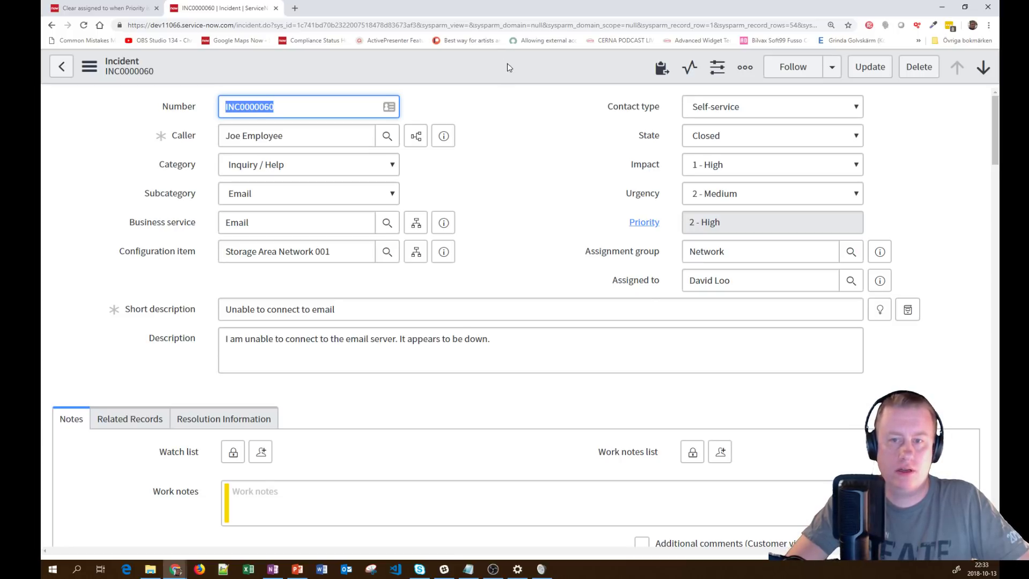
pyautogui.rightClick(509, 67)
pyautogui.click(532, 77)
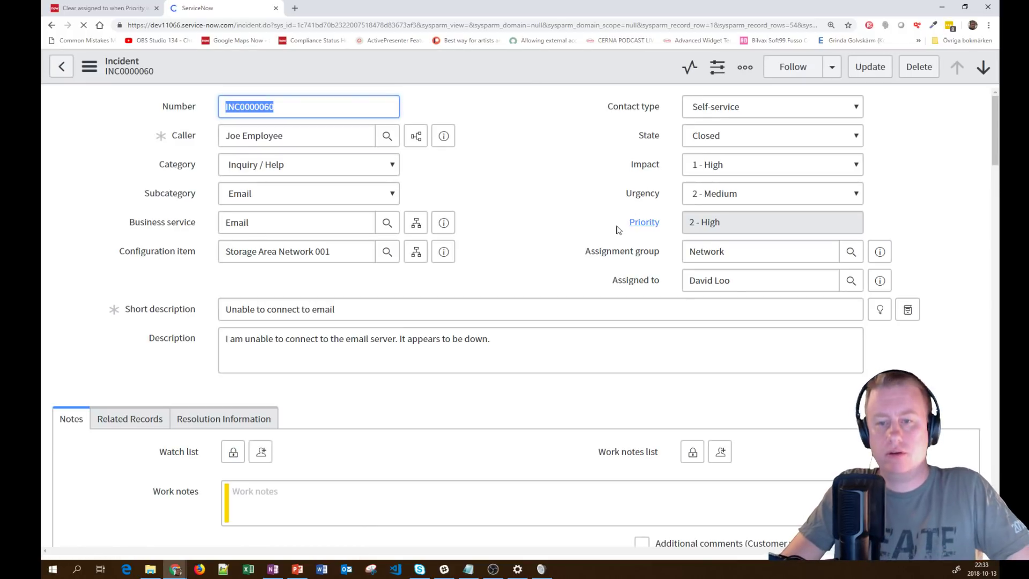
# Switch Impact to 3 - Low, then back to 1 - High, and watch Assigned to clear
pyautogui.click(748, 166)
pyautogui.click(744, 206)
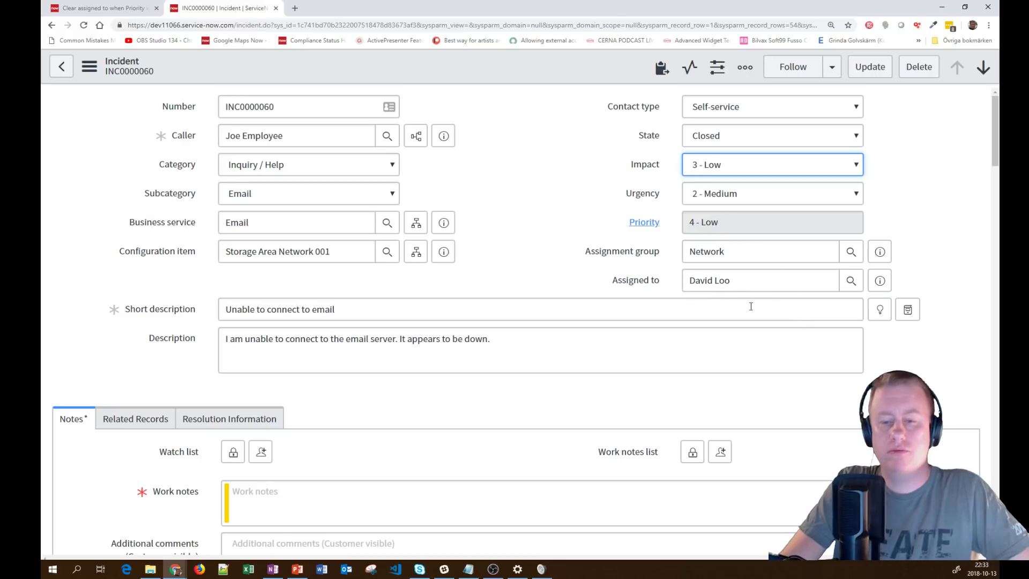
pyautogui.click(704, 165)
pyautogui.click(714, 185)
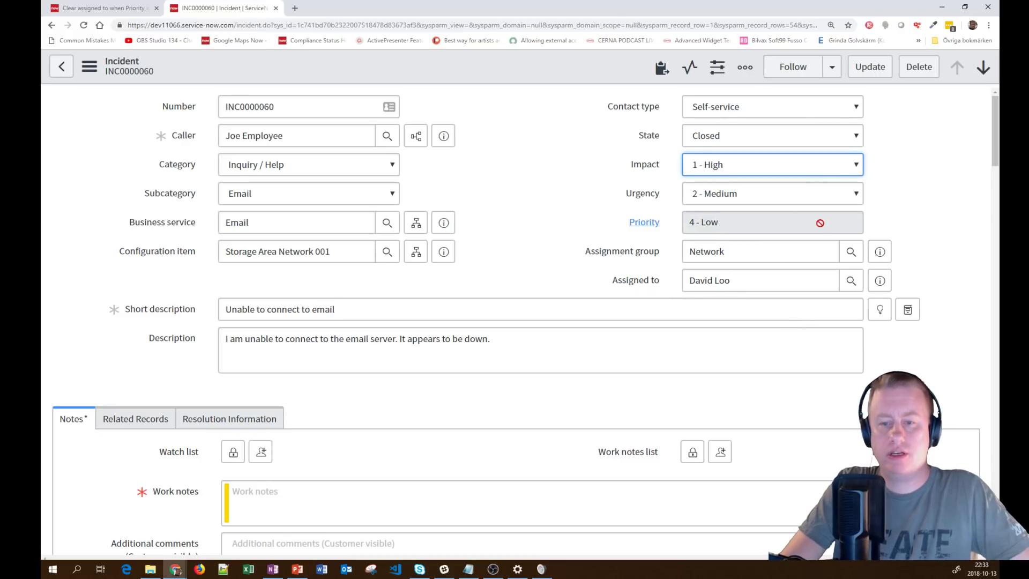